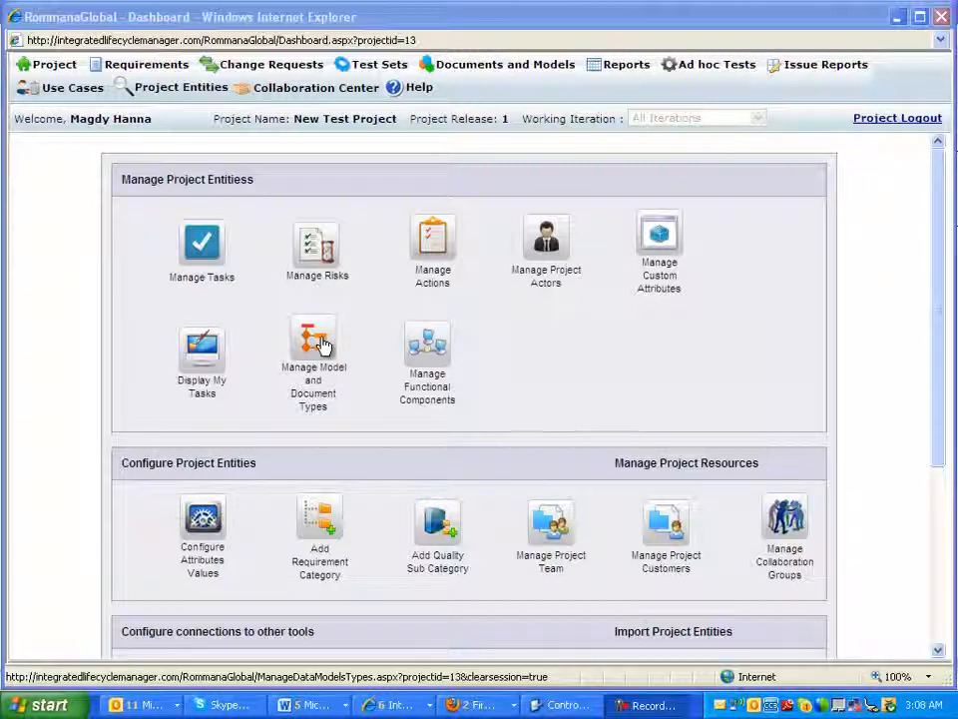
# Open the project's model and document types management and review the model types and both pages of document types.
pyautogui.click(320, 344)
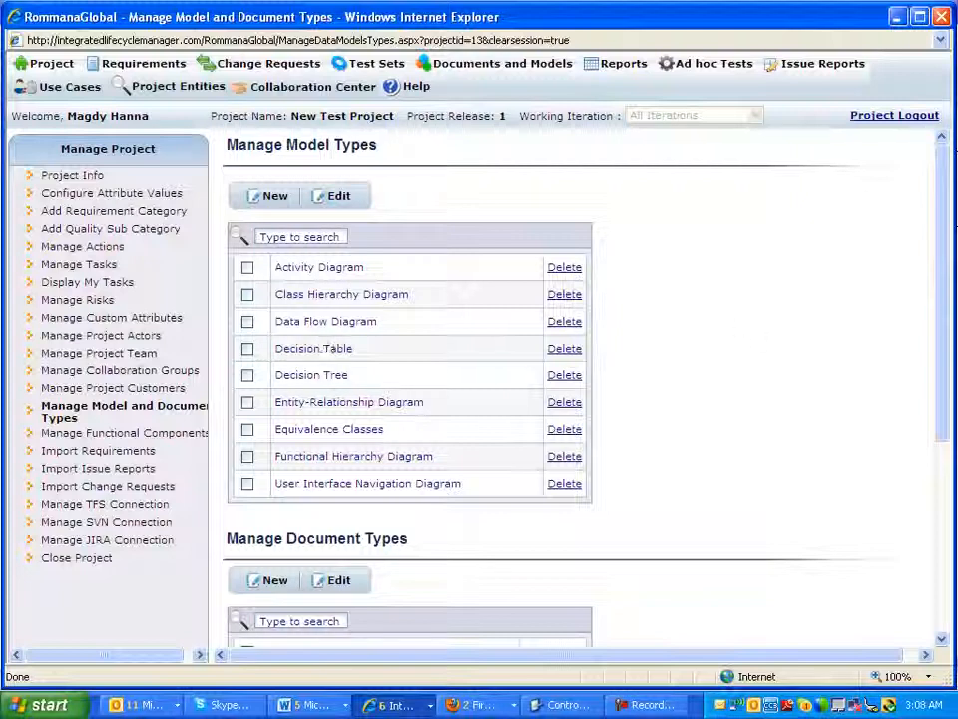
pyautogui.scroll(-3, 946, 276)
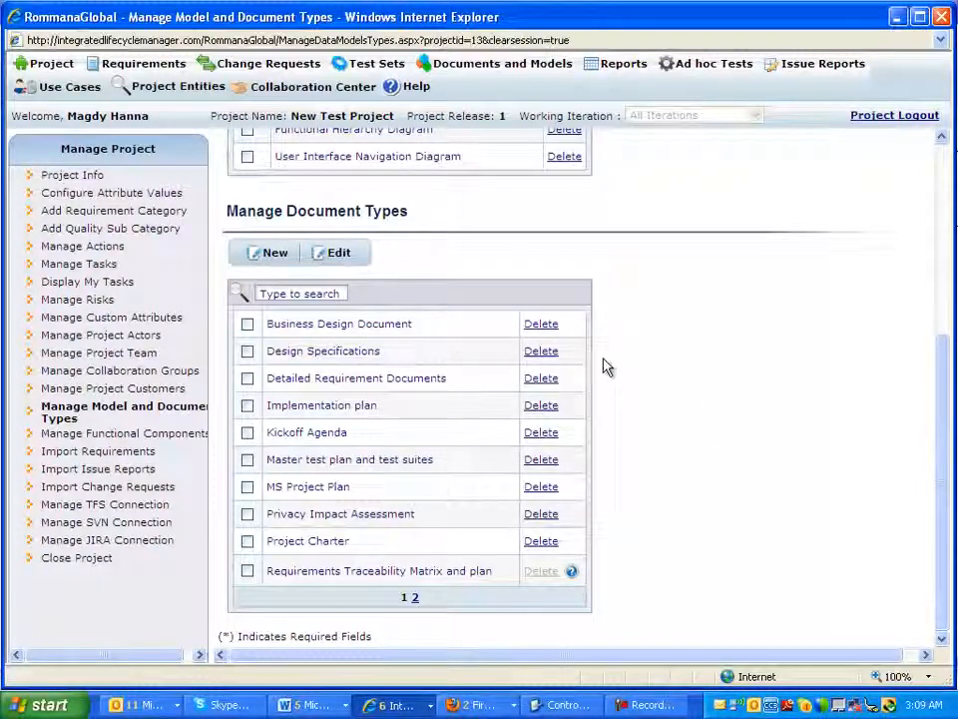
pyautogui.click(416, 599)
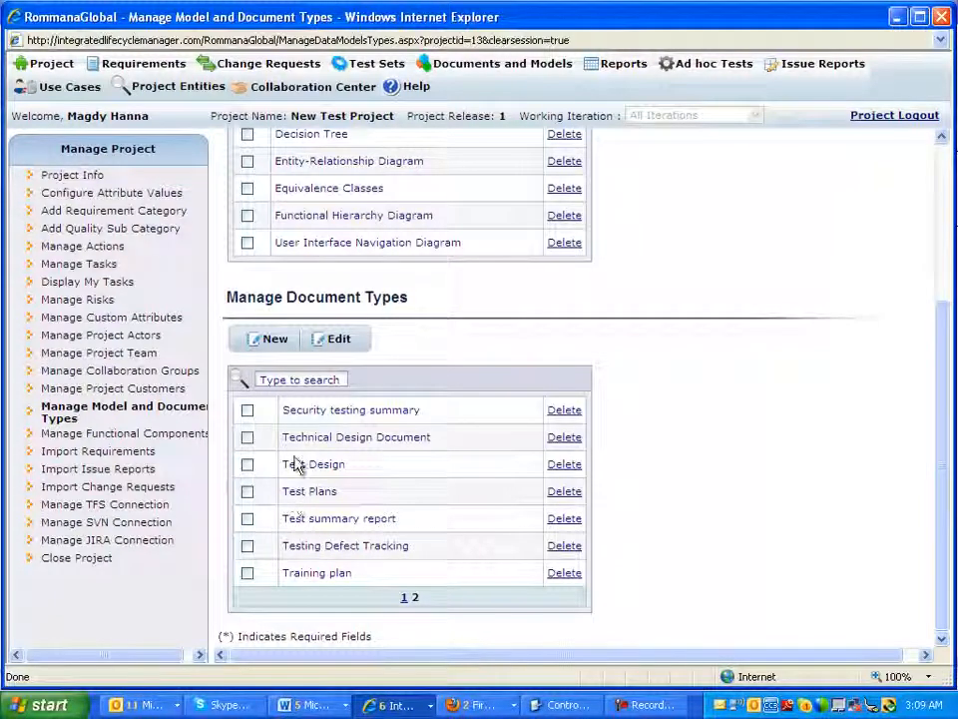
pyautogui.click(404, 598)
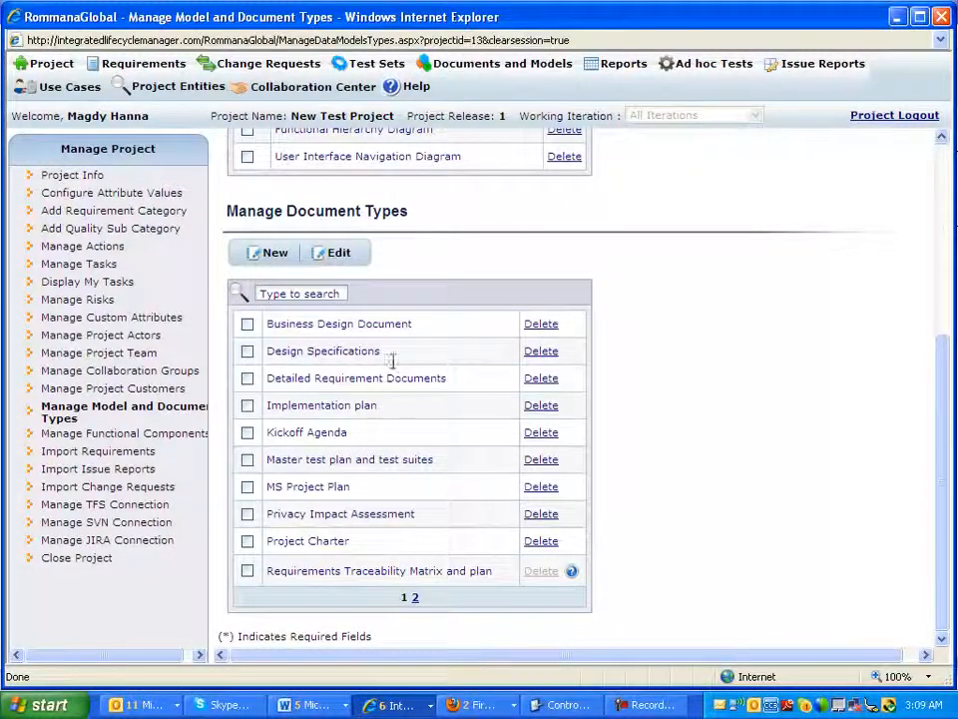
# Add a new document type named "Use Case Document" and save it.
pyautogui.scroll(2, 369, 345)
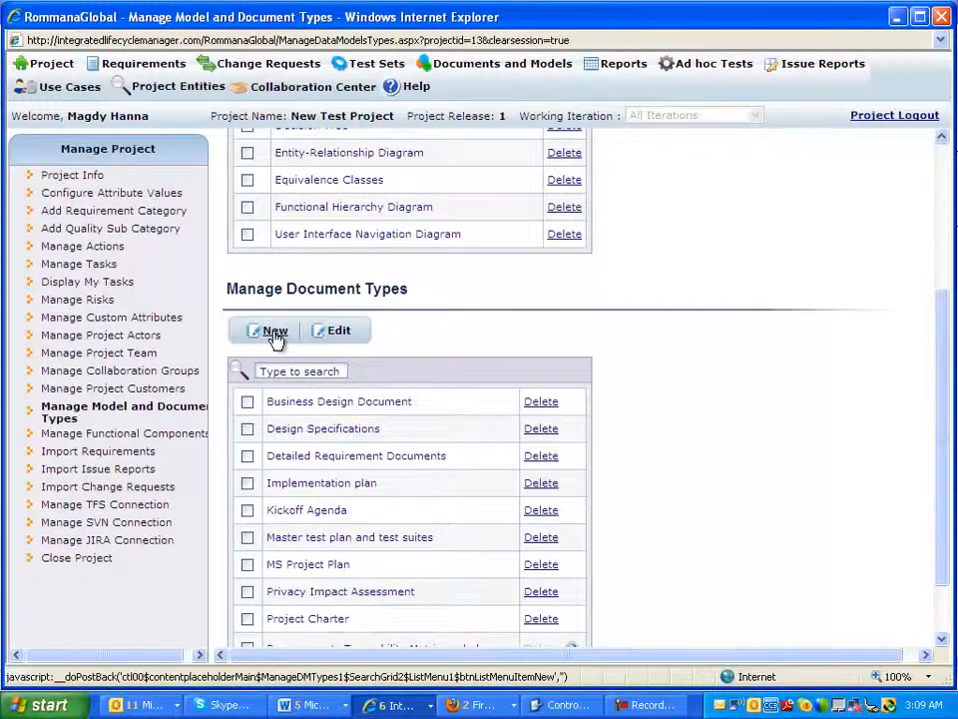
pyautogui.click(274, 337)
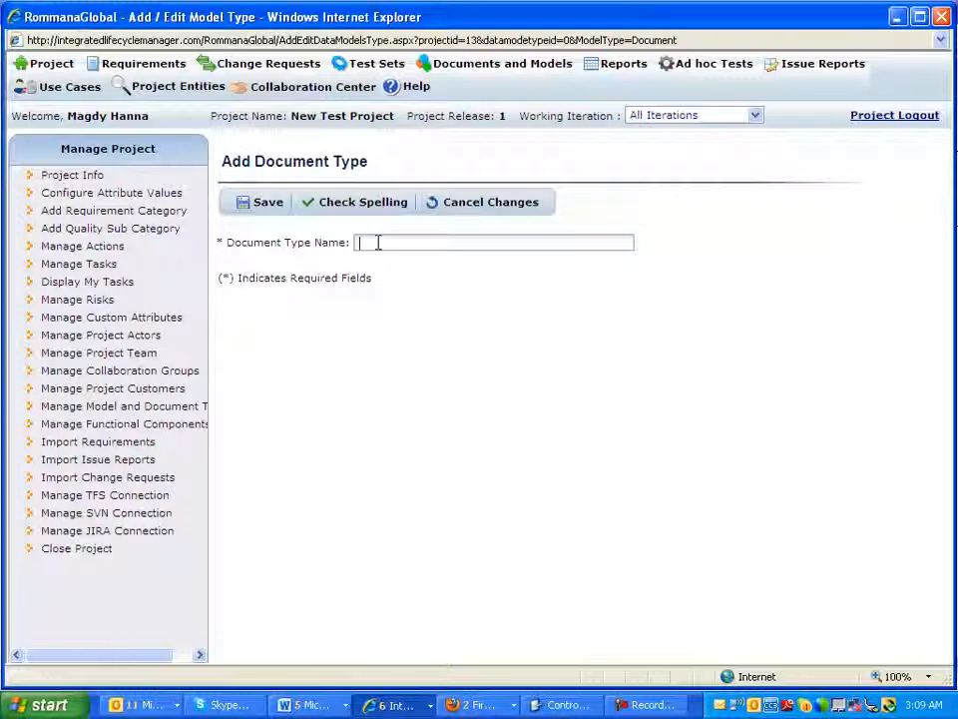
pyautogui.write('c')
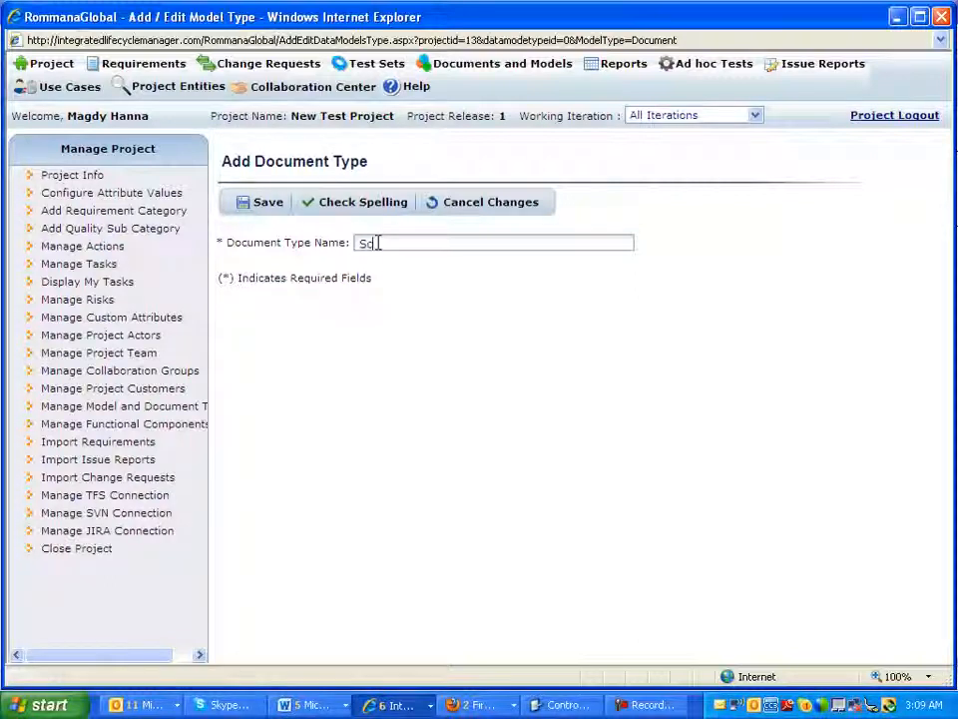
pyautogui.write('Use Case Document')
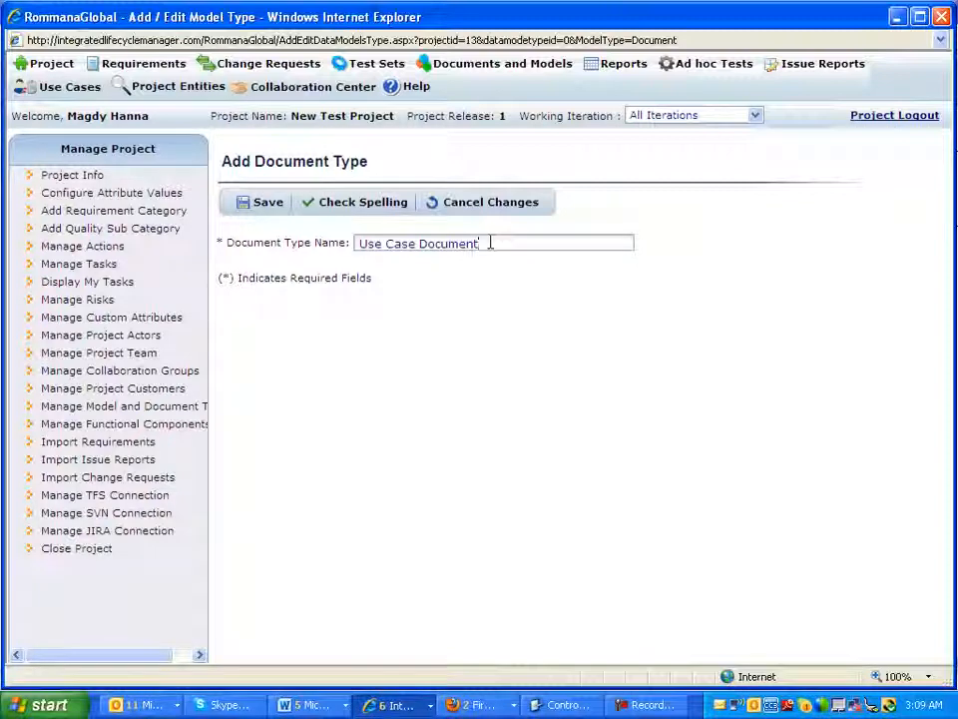
pyautogui.click(280, 205)
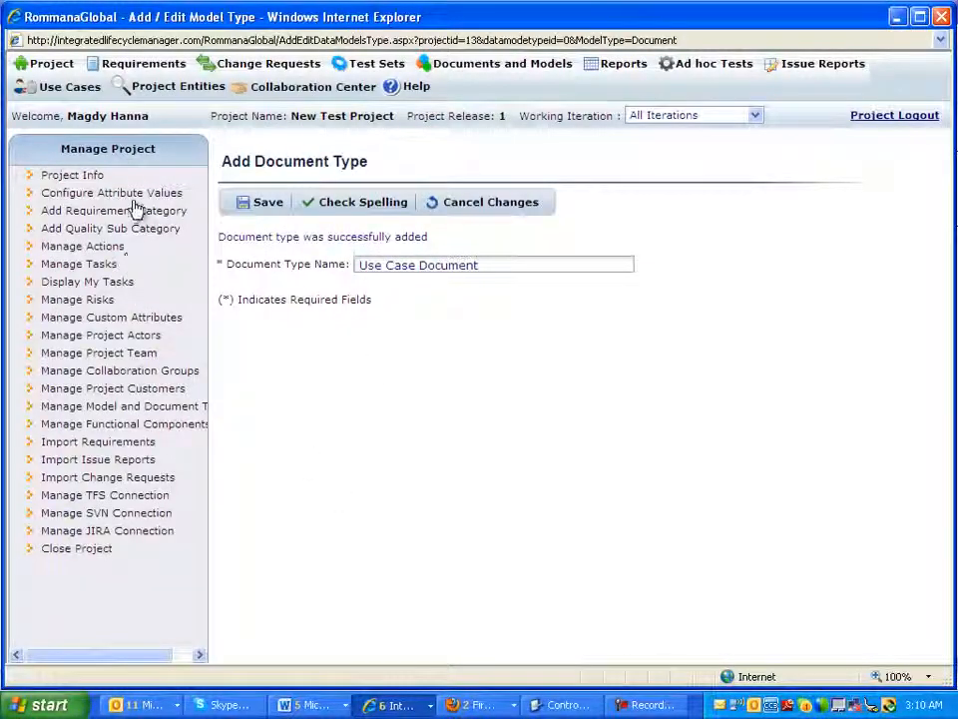
# Return to the model and document types list and rename the "Test Plans" document type to "Test Plans and design".
pyautogui.click(120, 410)
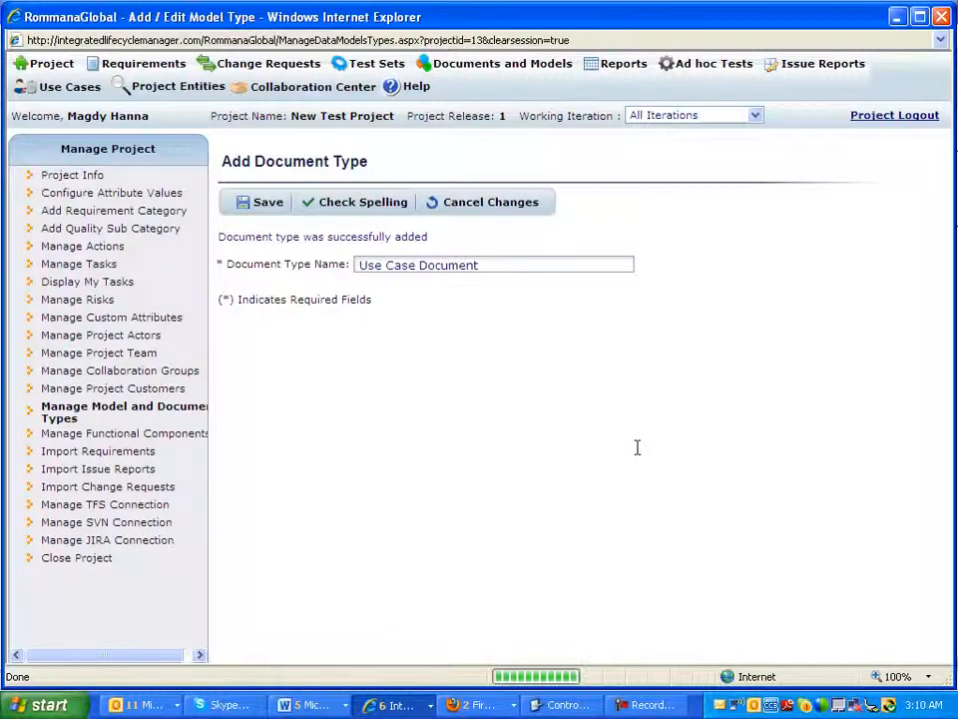
pyautogui.moveTo(944, 262); pyautogui.dragTo(946, 439)
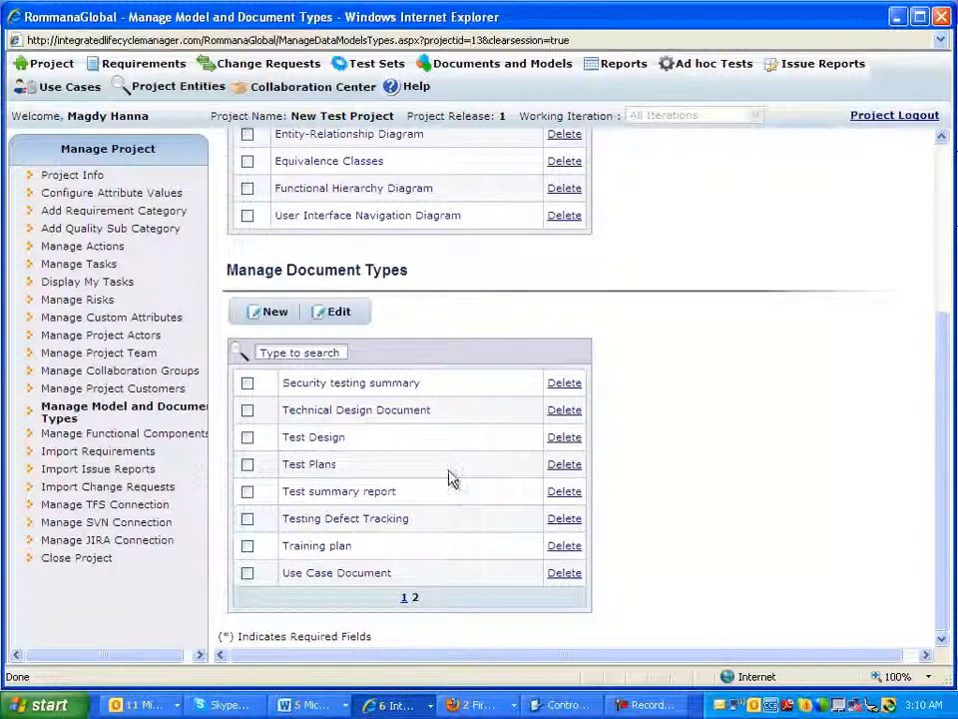
pyautogui.click(248, 466)
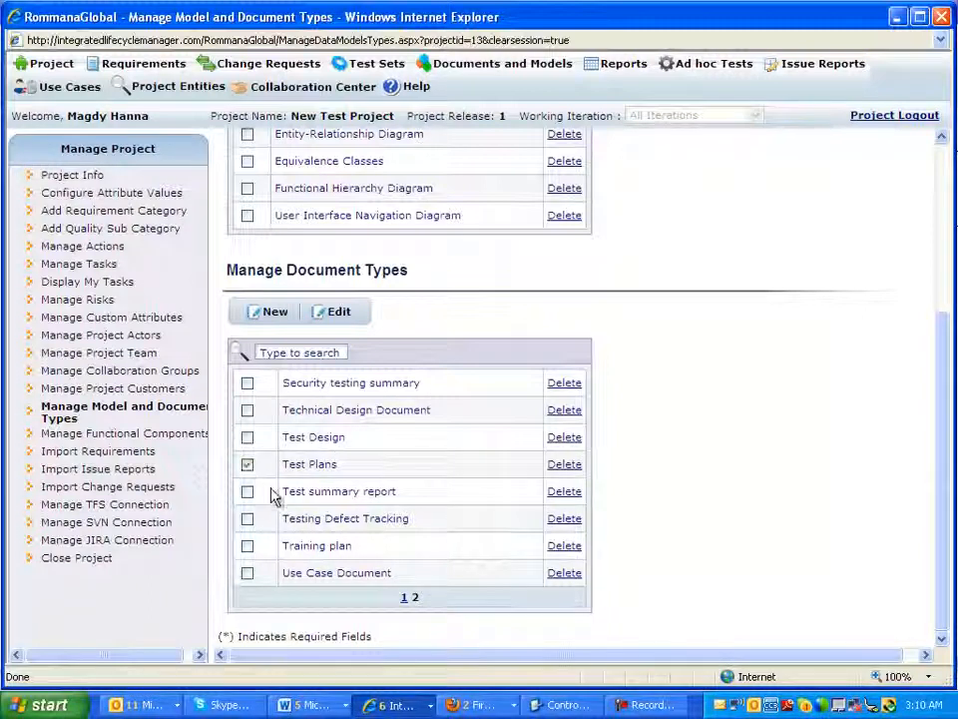
pyautogui.click(338, 313)
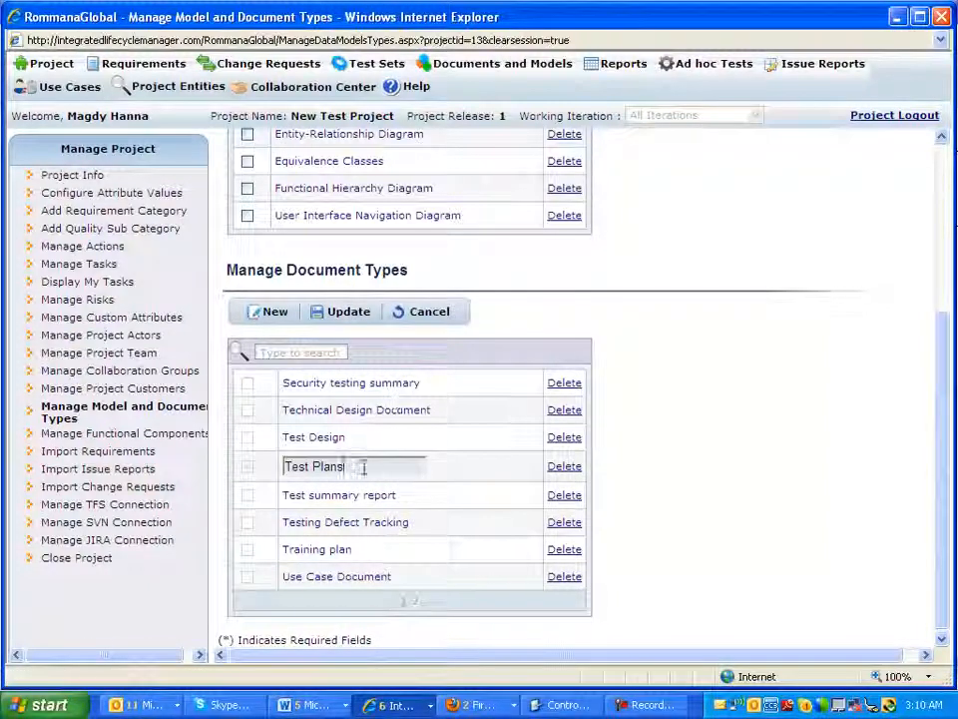
pyautogui.write('and design')
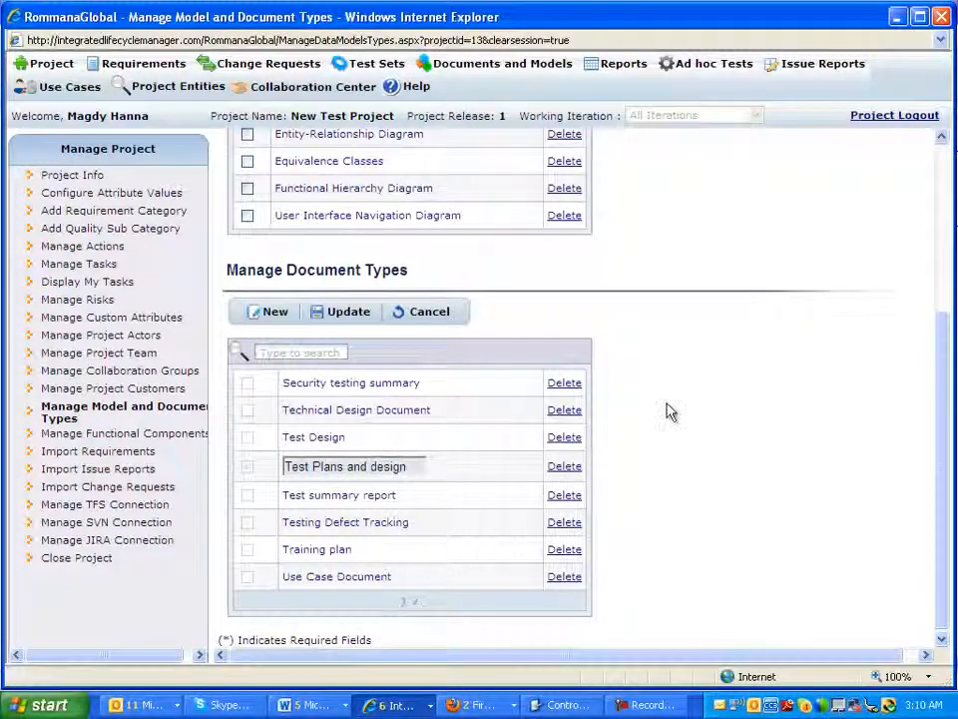
pyautogui.scroll(1, 374, 342)
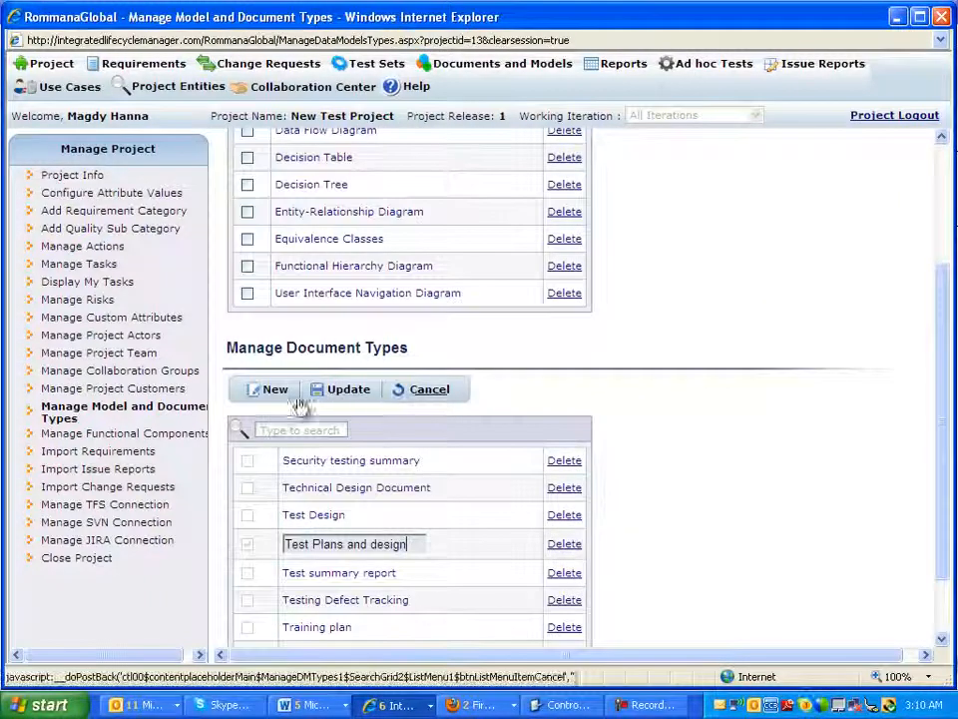
pyautogui.click(359, 399)
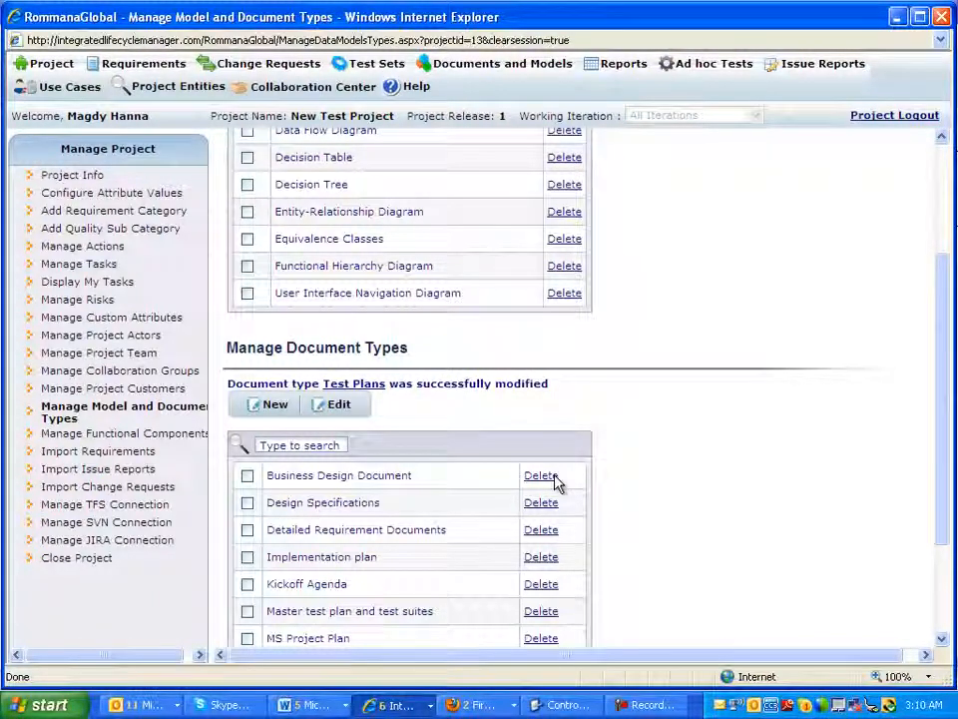
# Open the project's documents and models area and review the types listed under the expanded Models and Documents branches.
pyautogui.scroll(4, 662, 315)
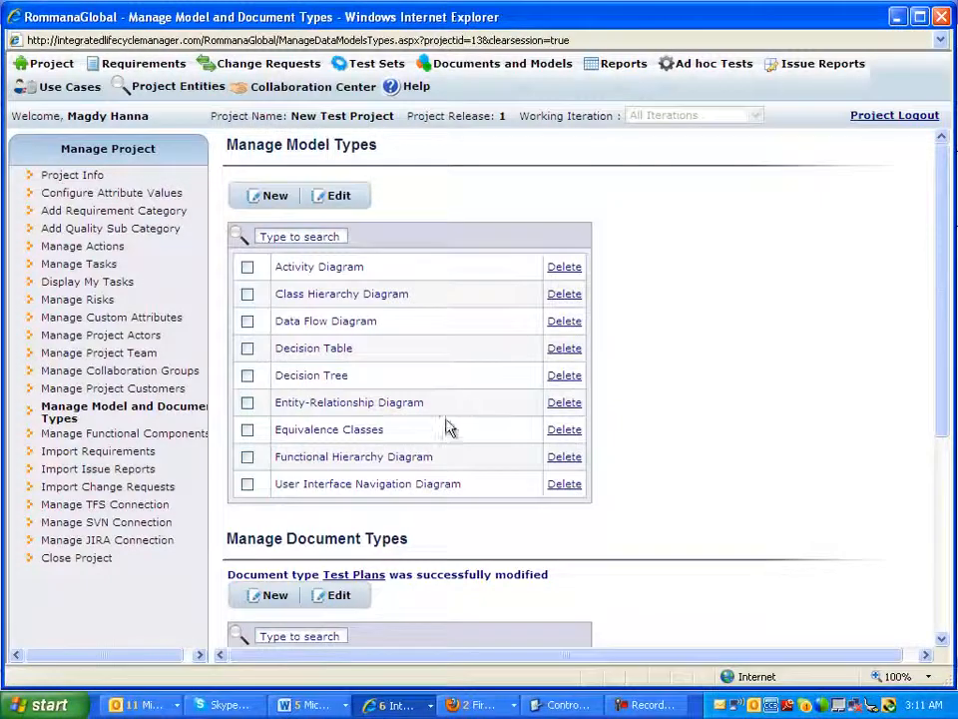
pyautogui.scroll(-5, 455, 434)
pyautogui.scroll(5, 451, 414)
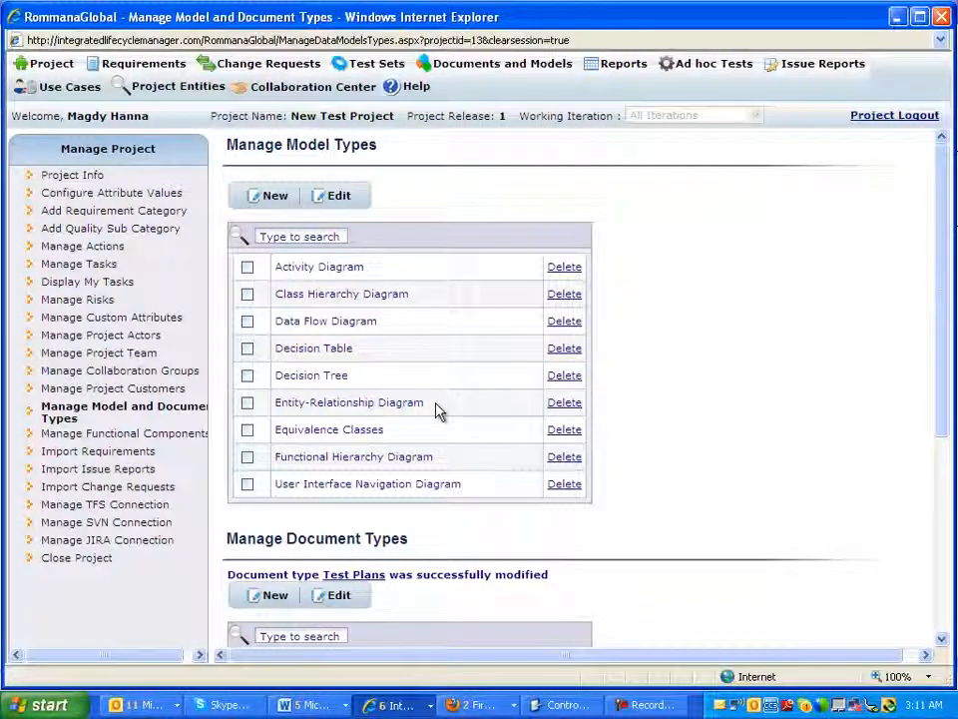
pyautogui.click(480, 65)
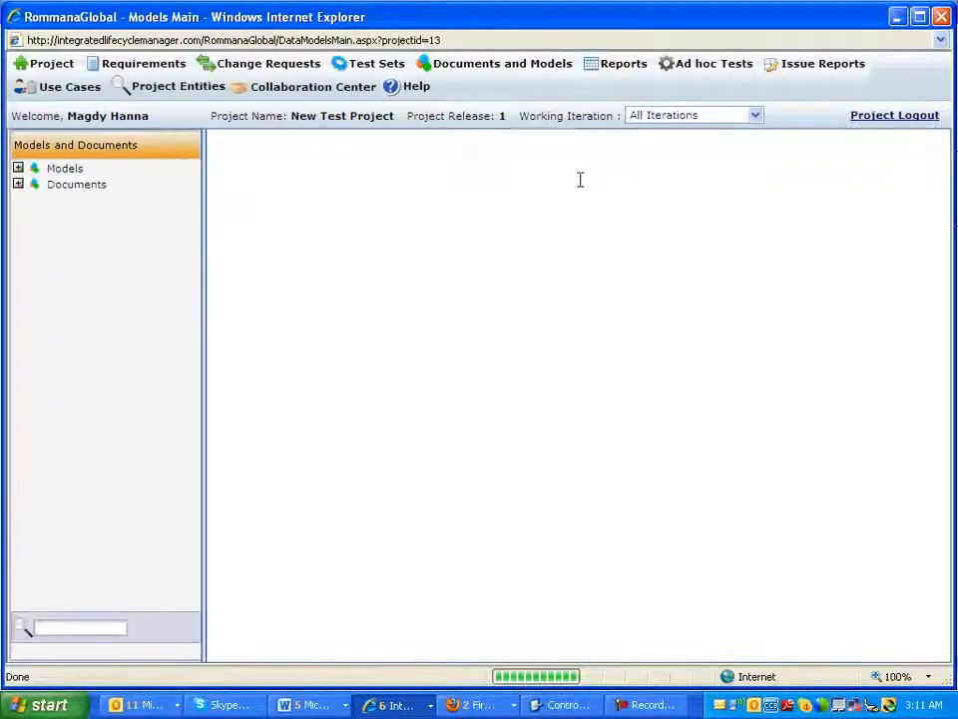
pyautogui.click(18, 168)
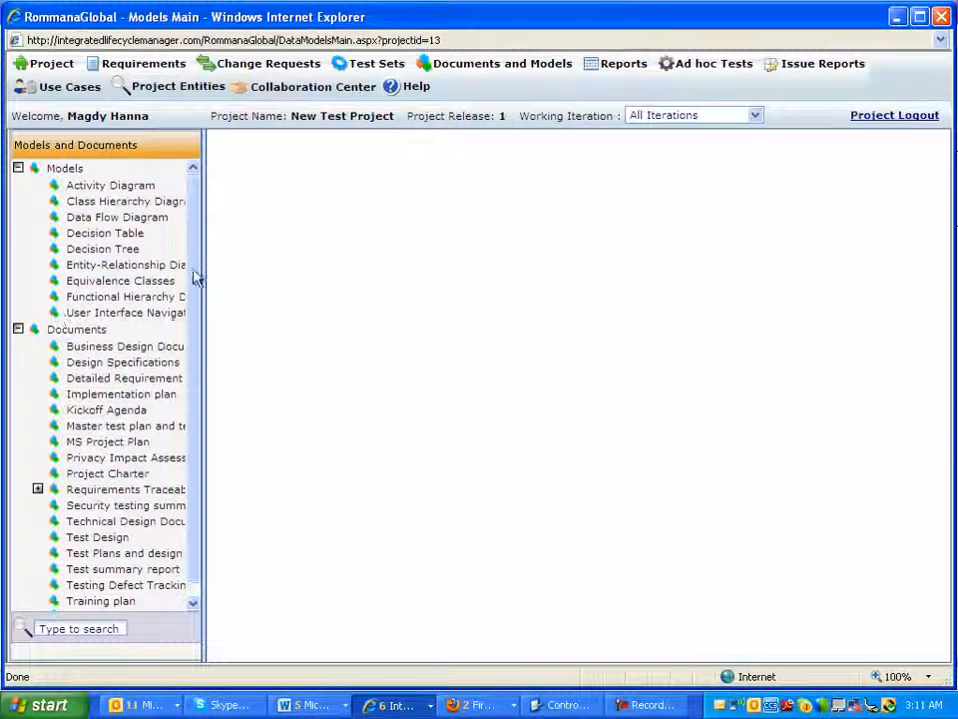
pyautogui.moveTo(190, 246); pyautogui.dragTo(191, 462)
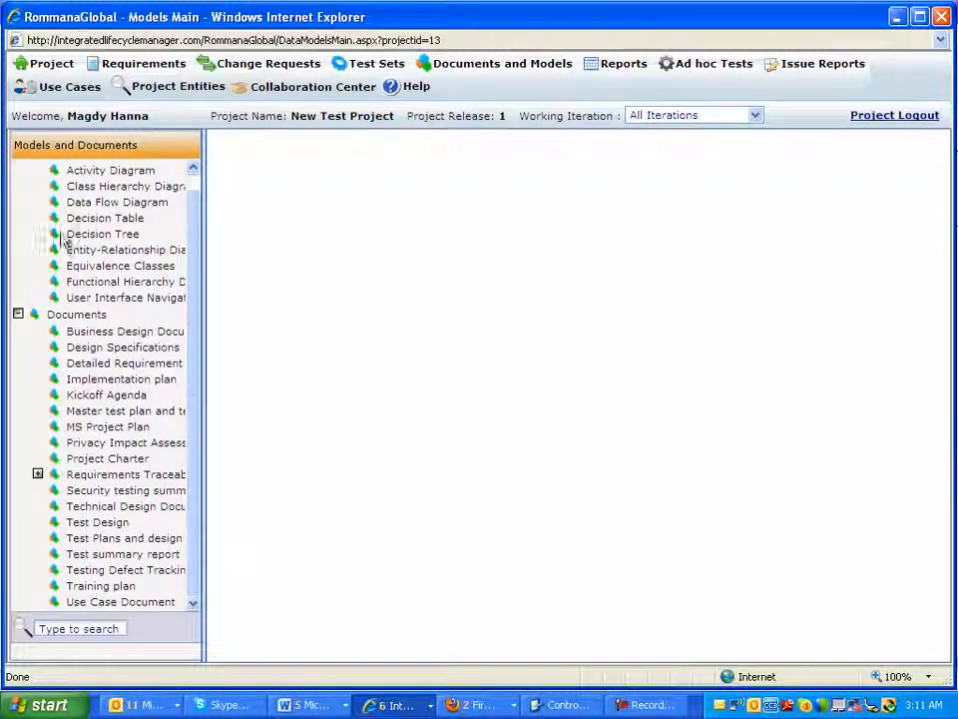
pyautogui.scroll(1, 60, 225)
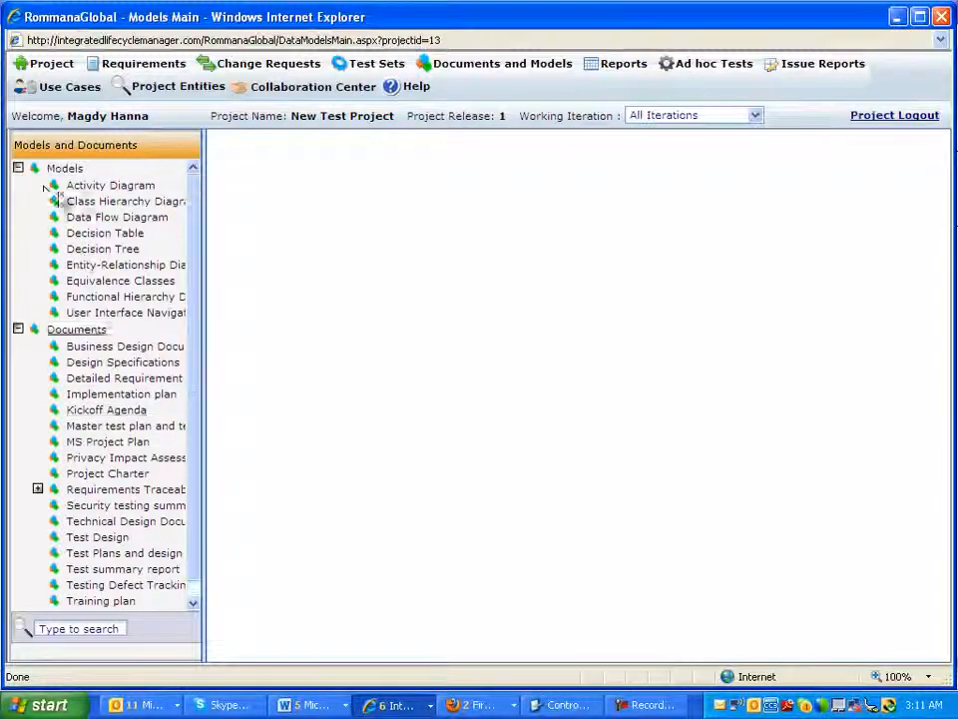
# Collapse the Models branch, widen the tree, and open Test Summary Report 01012012-V1 under Requirements Traceability Matrix and plan.
pyautogui.click(18, 169)
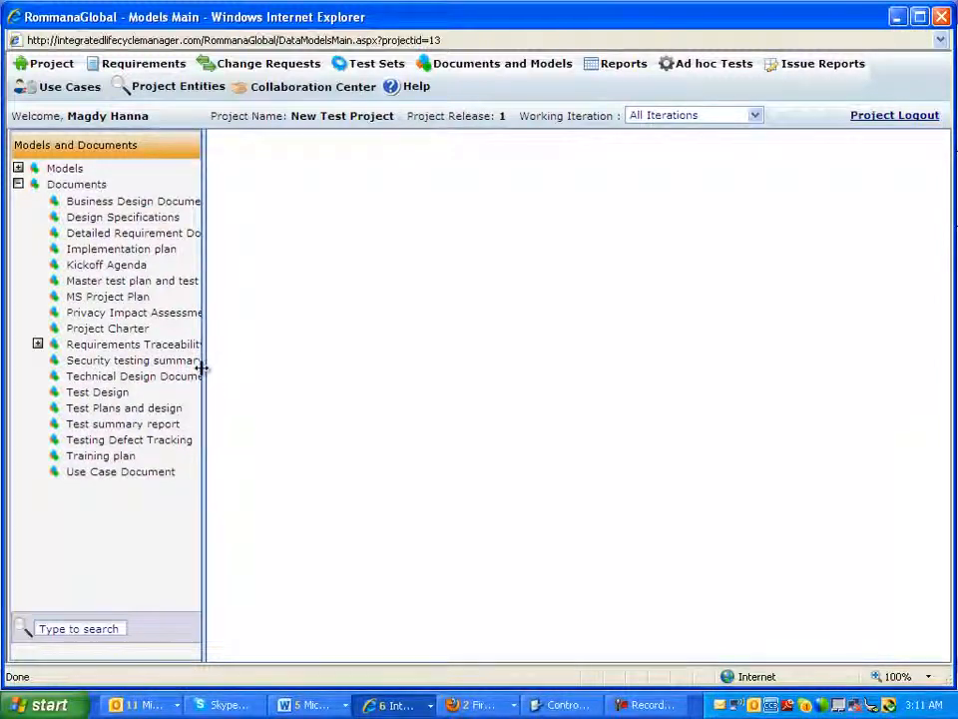
pyautogui.moveTo(201, 368); pyautogui.dragTo(329, 396)
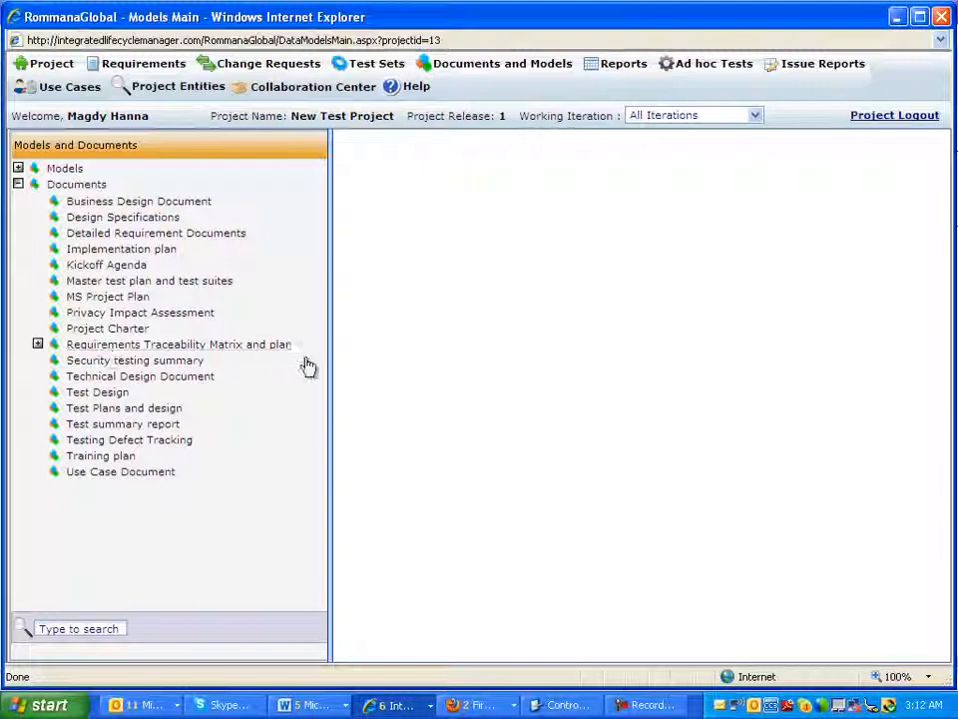
pyautogui.click(38, 345)
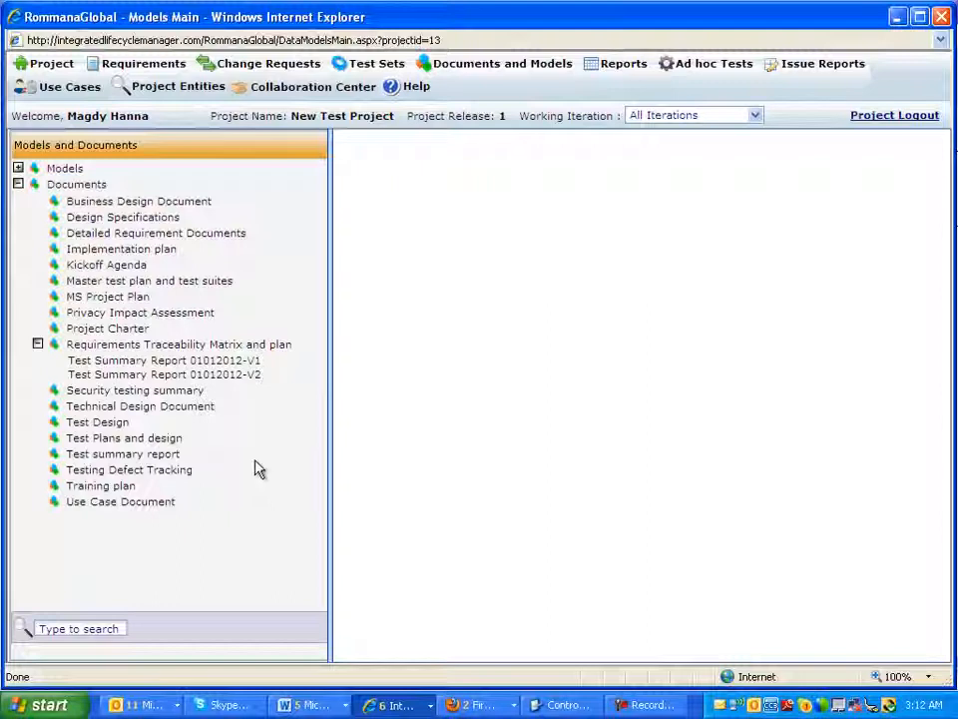
pyautogui.click(253, 363)
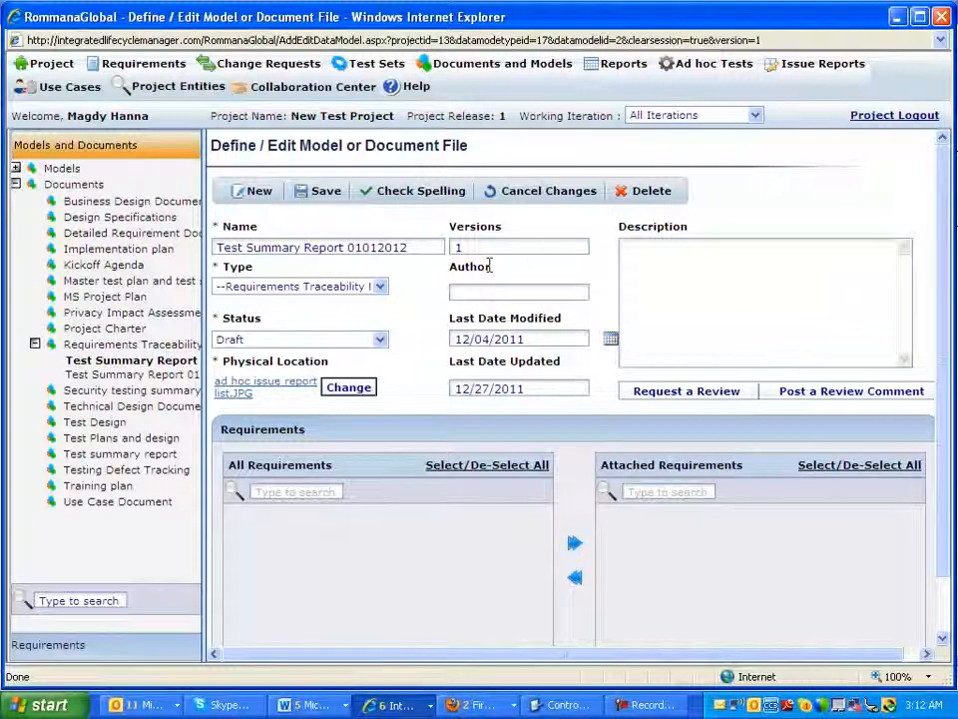
# Examine the report's version number and the available type and status options, keeping the current selections.
pyautogui.doubleClick(456, 247)
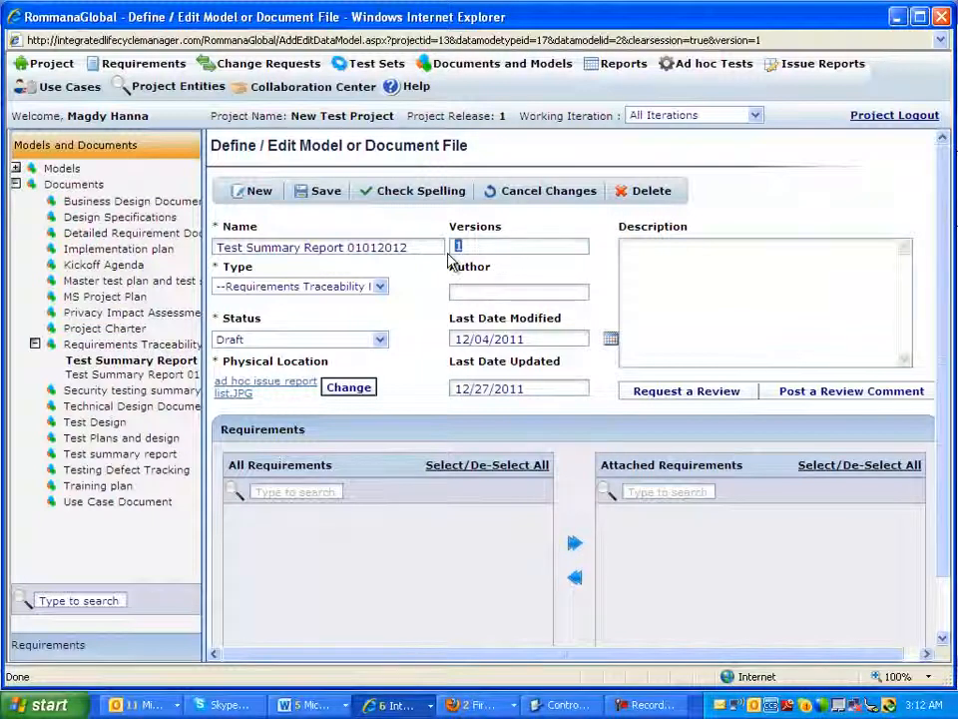
pyautogui.click(380, 290)
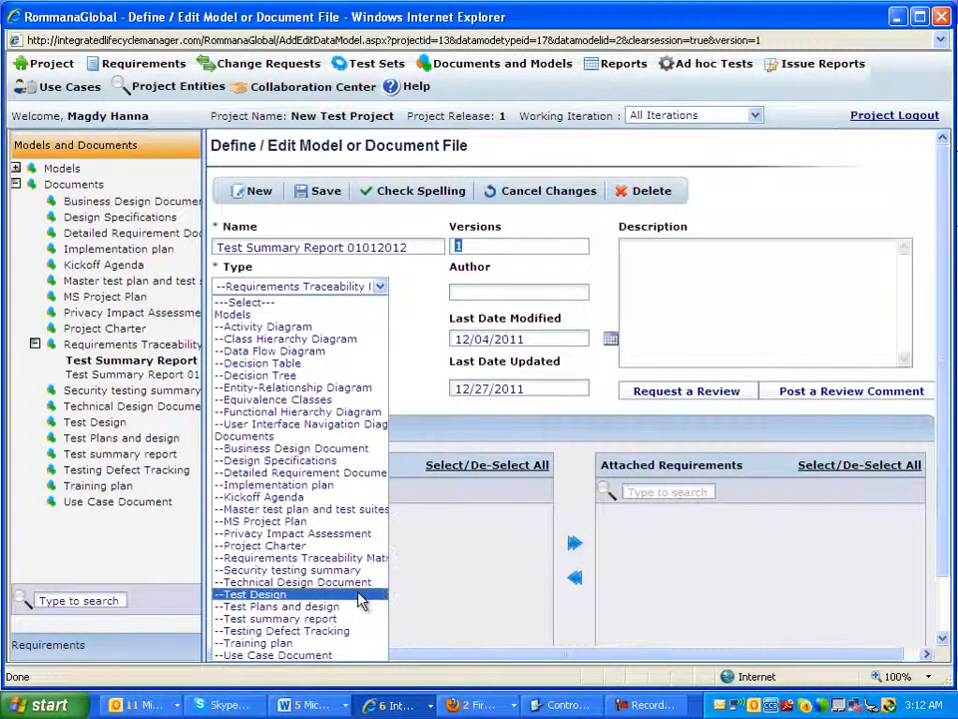
pyautogui.click(421, 284)
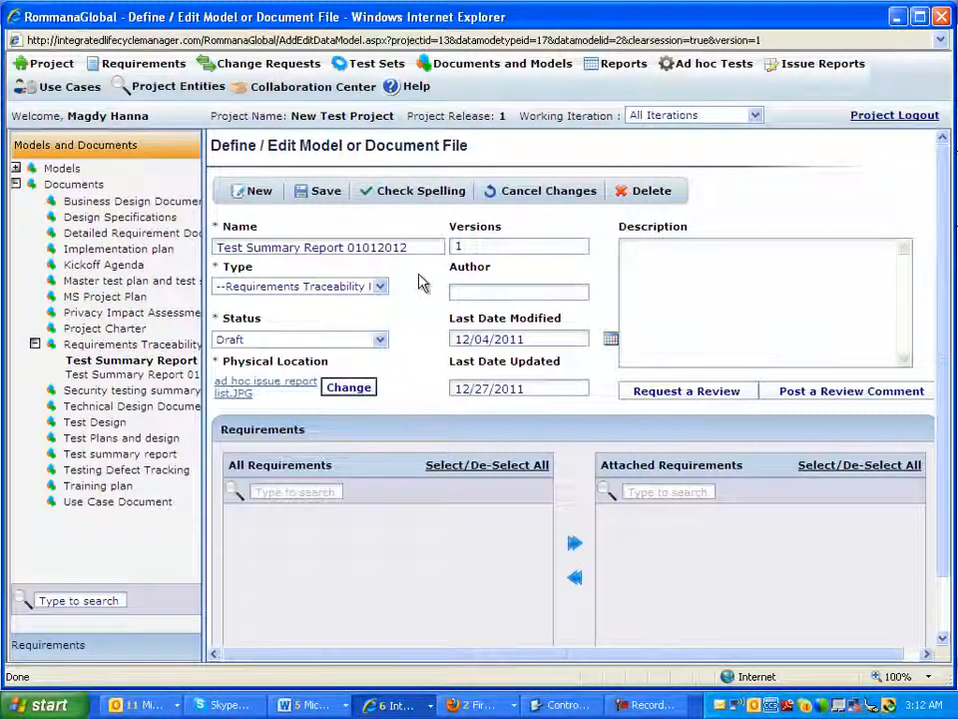
pyautogui.click(380, 341)
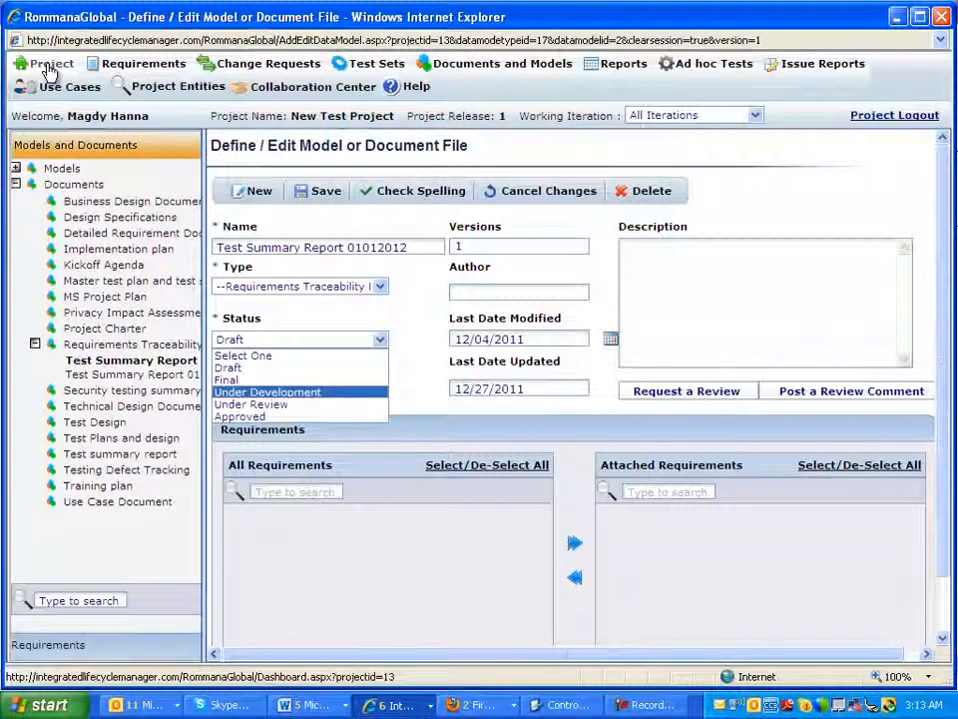
pyautogui.click(419, 311)
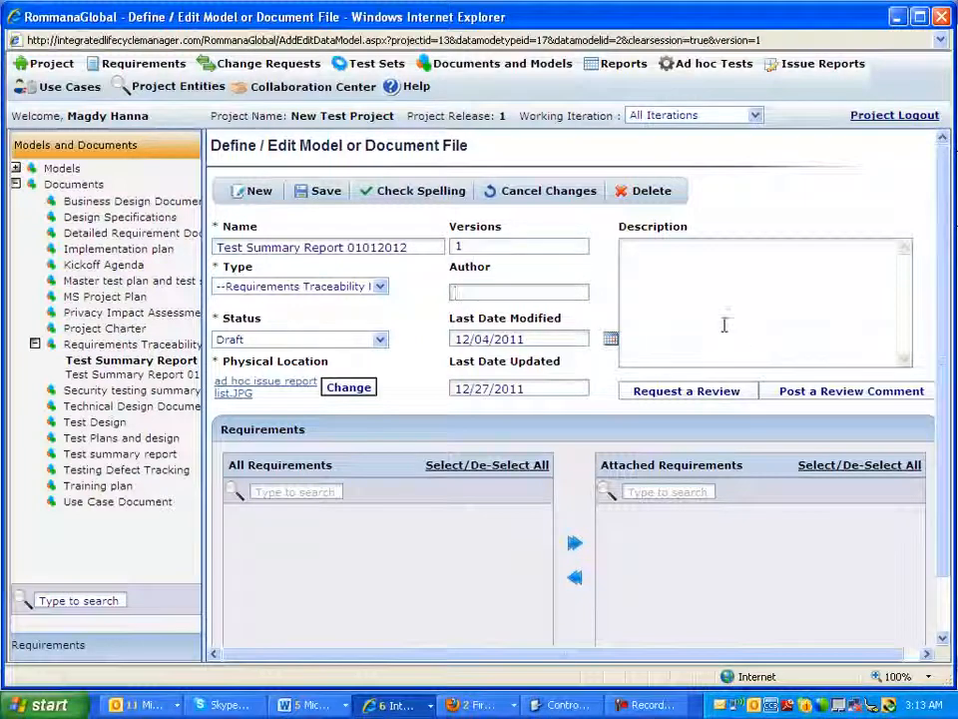
# Examine the report's Last Date Modified field and its date picker, closing the calendar without choosing a date.
pyautogui.click(560, 339)
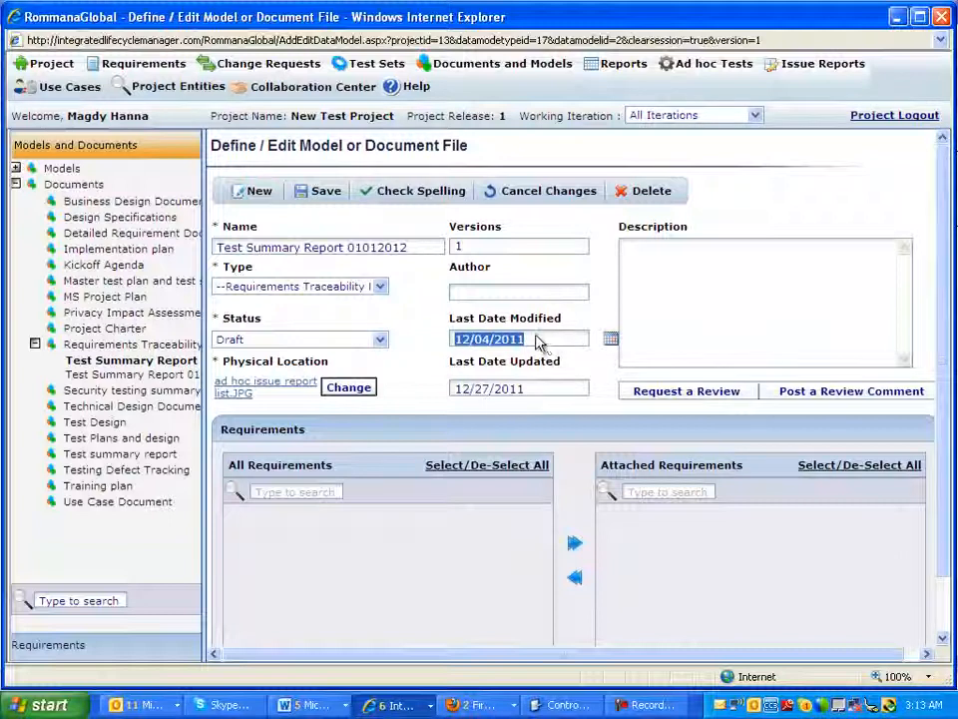
pyautogui.click(528, 339)
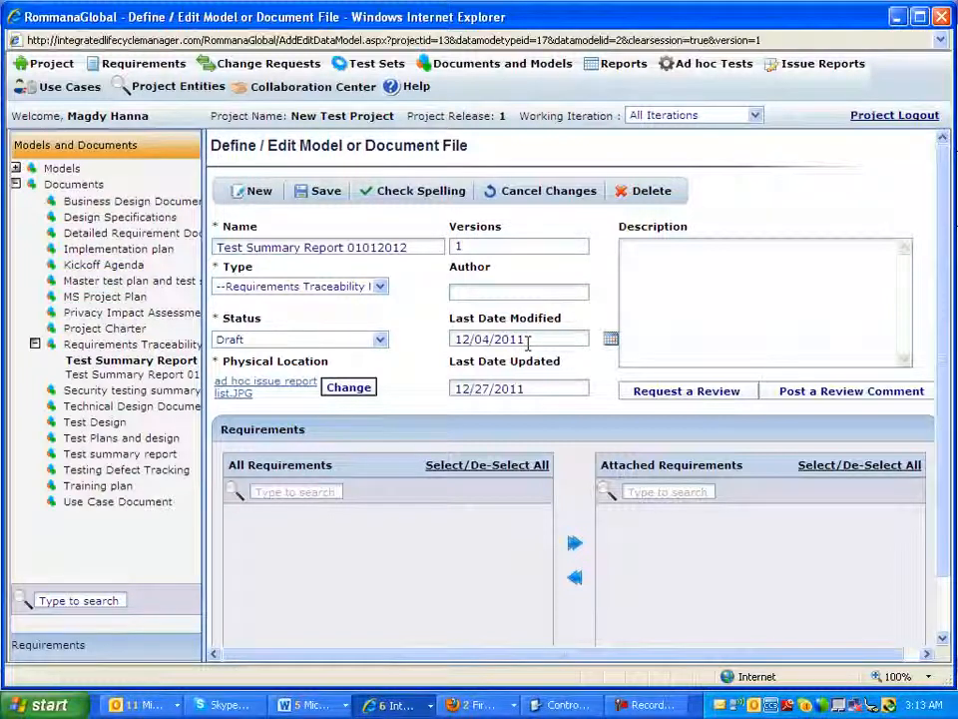
pyautogui.click(611, 341)
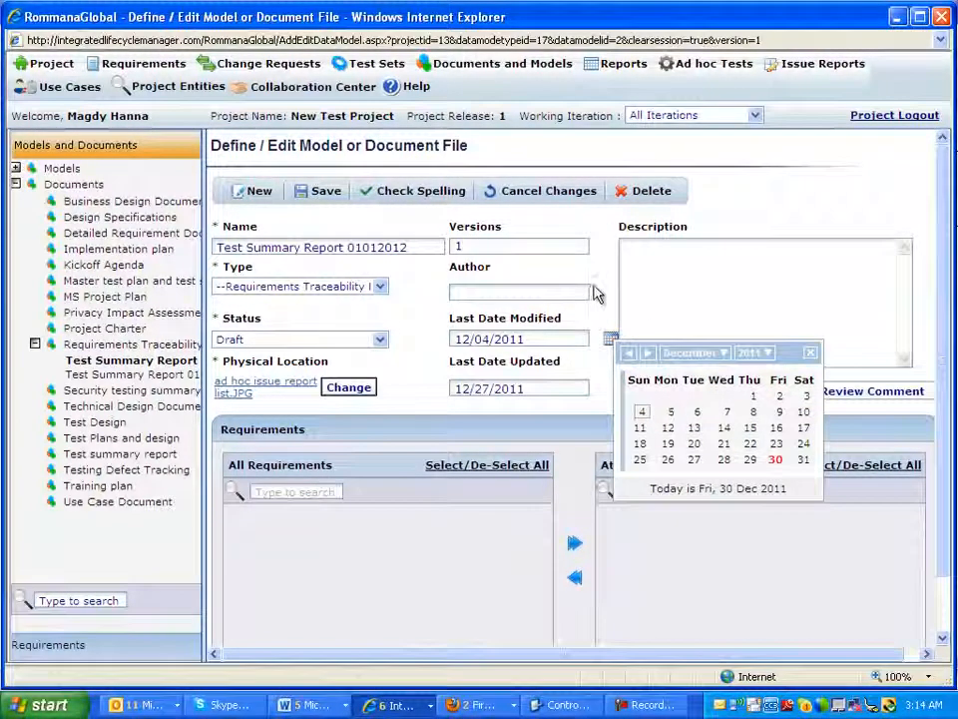
pyautogui.click(610, 341)
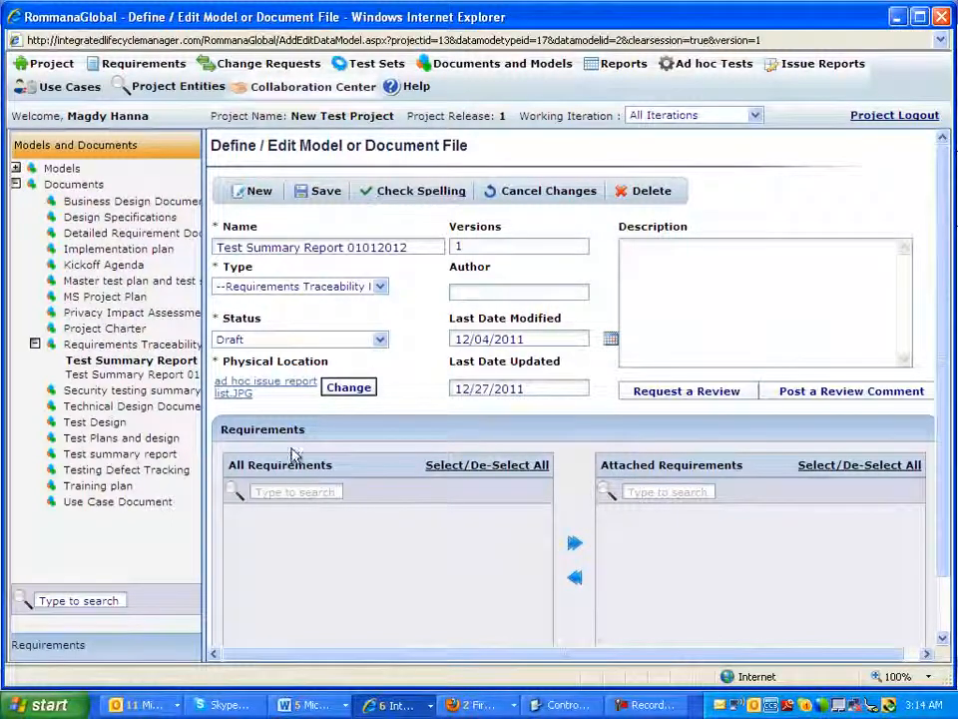
# Open the attached ad hoc issue report list.JPG from the report's physical location, view the image, and close the viewer.
pyautogui.click(240, 393)
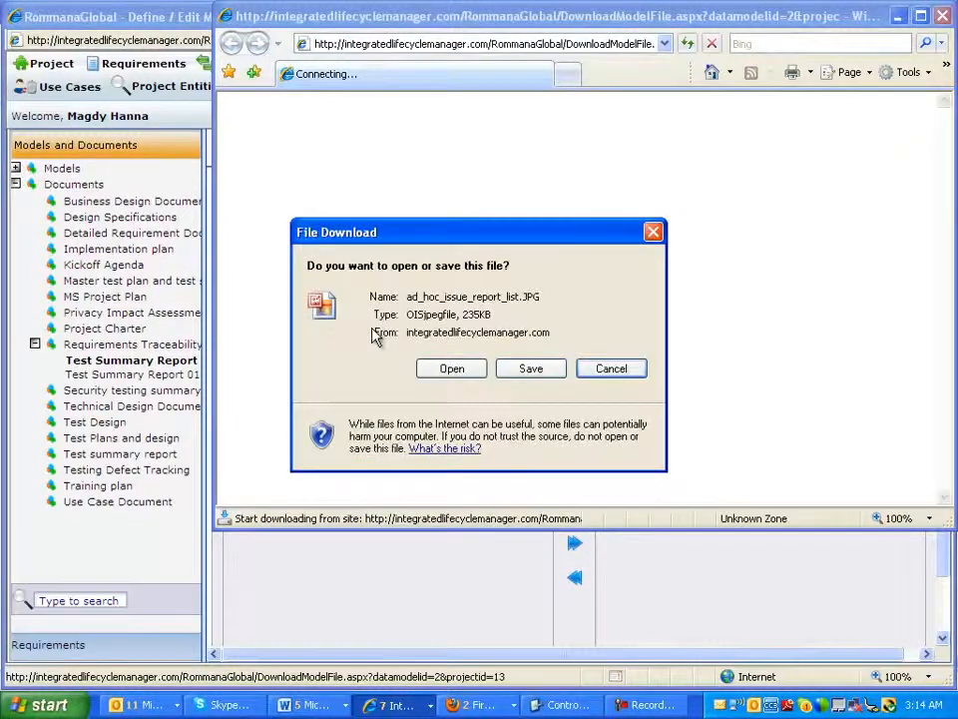
pyautogui.click(464, 370)
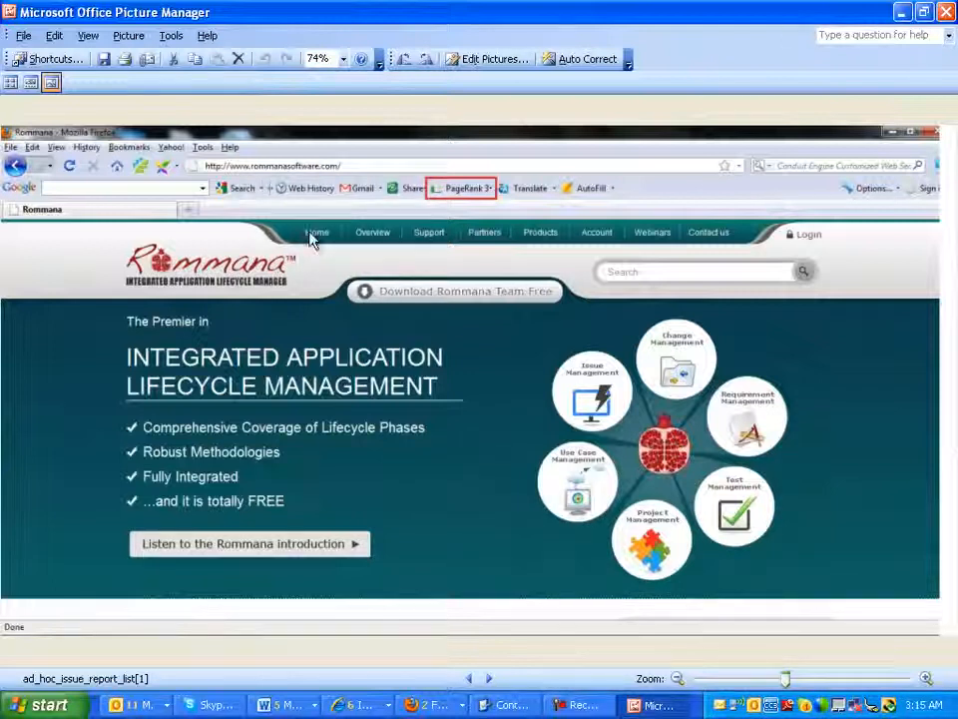
pyautogui.click(946, 12)
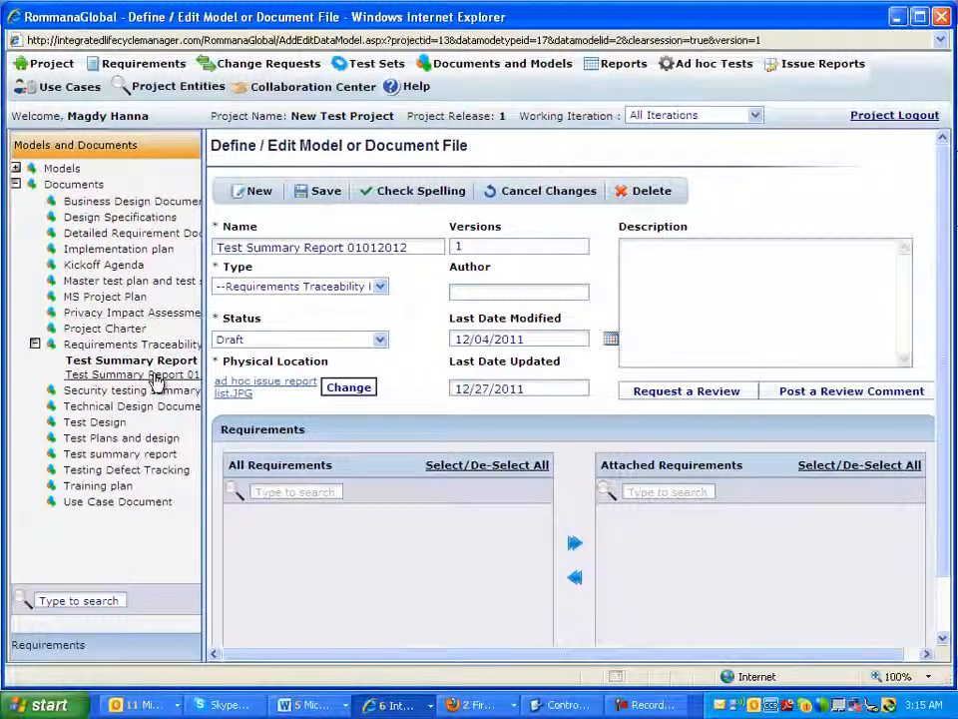
# Open Test Summary Report 01012012-V2 from the documents tree and examine its version number and physical location file.
pyautogui.moveTo(213, 386); pyautogui.dragTo(387, 387)
pyautogui.click(233, 376)
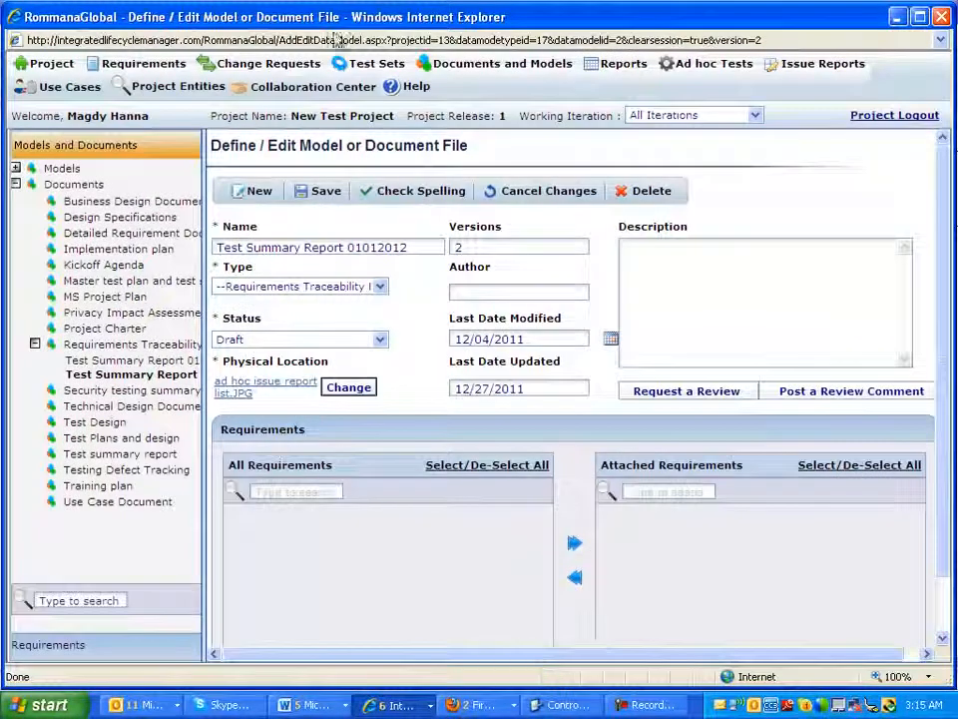
pyautogui.doubleClick(457, 247)
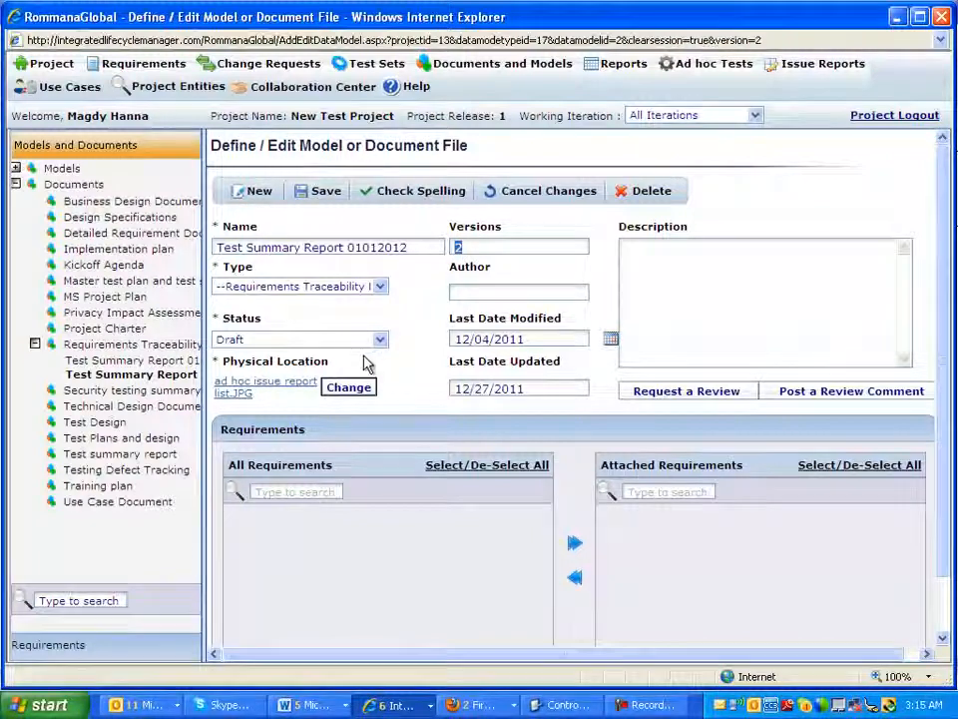
pyautogui.click(270, 386)
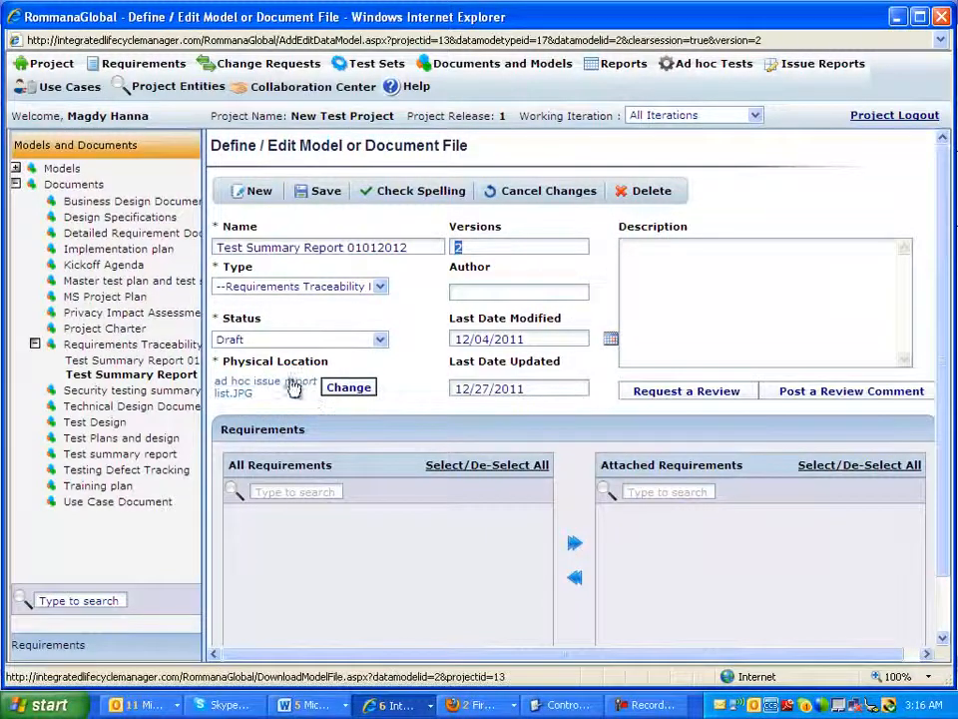
# Start changing the report's physical location file and browse to the OS (C:) drive for a replacement.
pyautogui.click(344, 388)
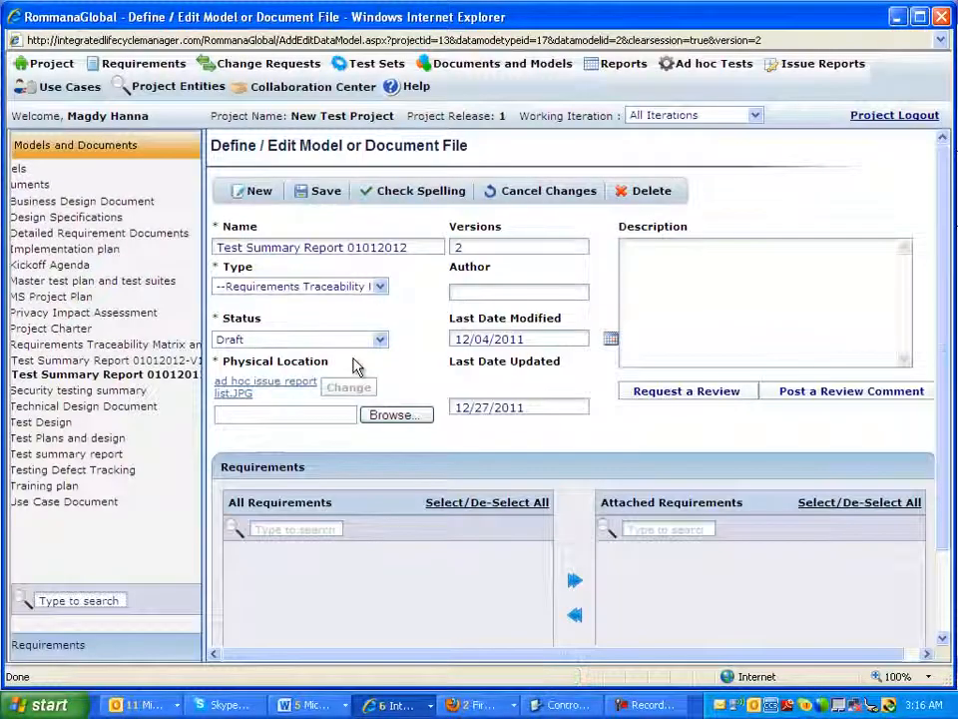
pyautogui.click(402, 418)
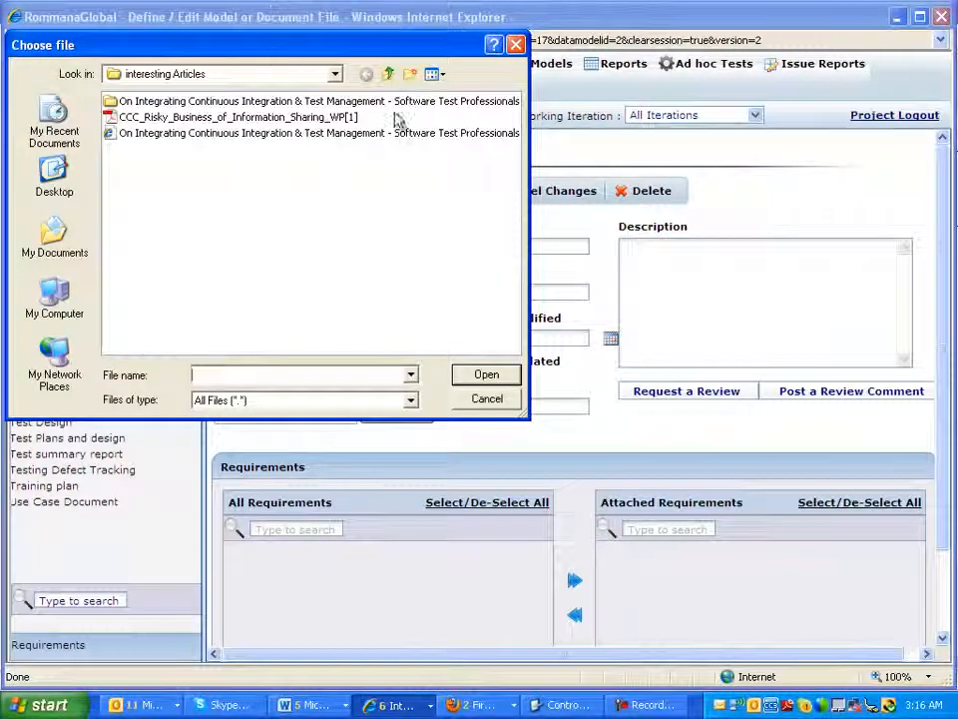
pyautogui.click(66, 305)
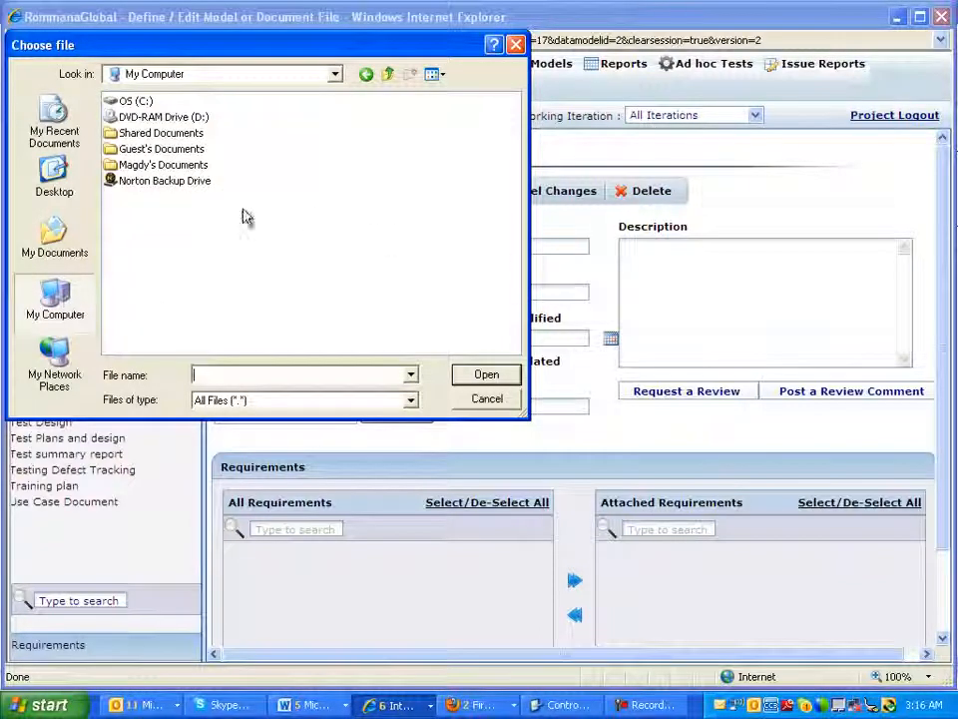
pyautogui.doubleClick(148, 103)
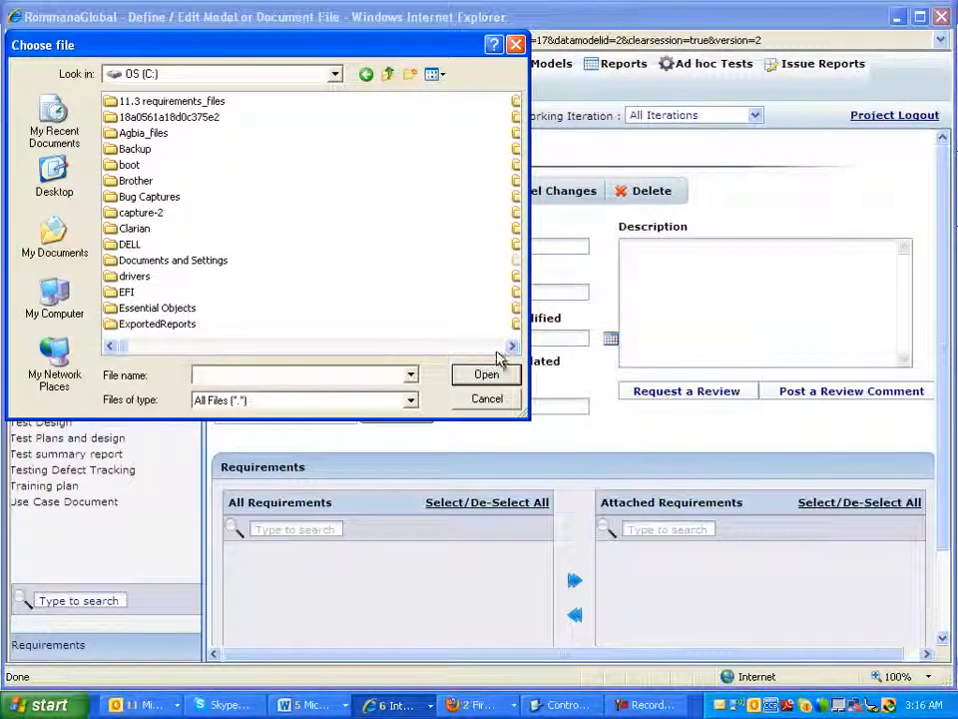
# Upload the bugs.doc file from the C: drive, creating a new version of the document.
pyautogui.click(510, 346)
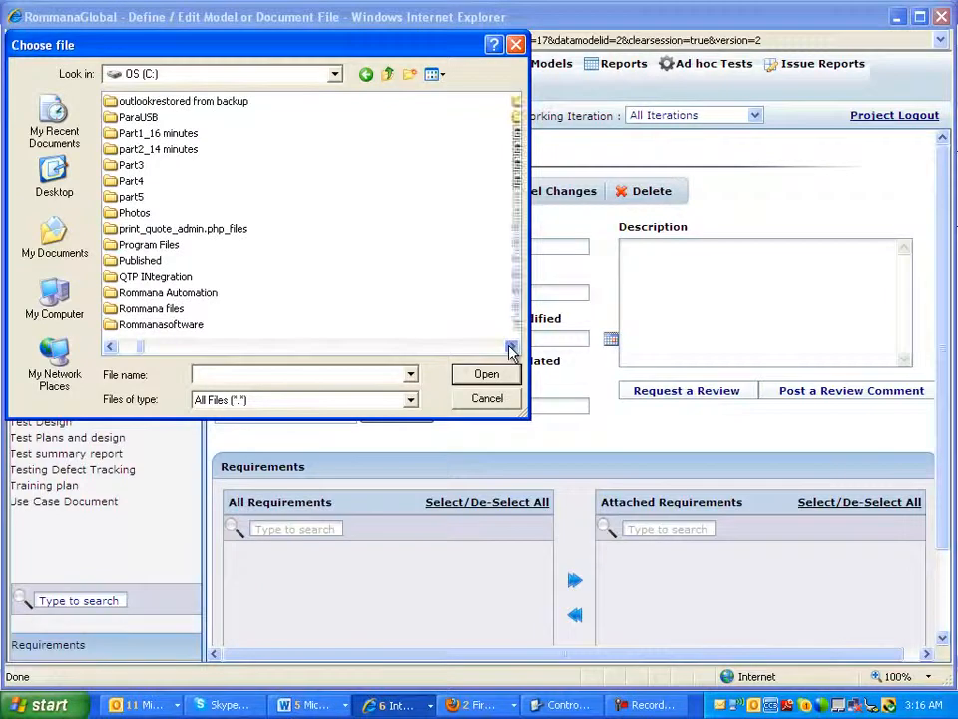
pyautogui.click(510, 346)
pyautogui.click(510, 346)
pyautogui.click(510, 346)
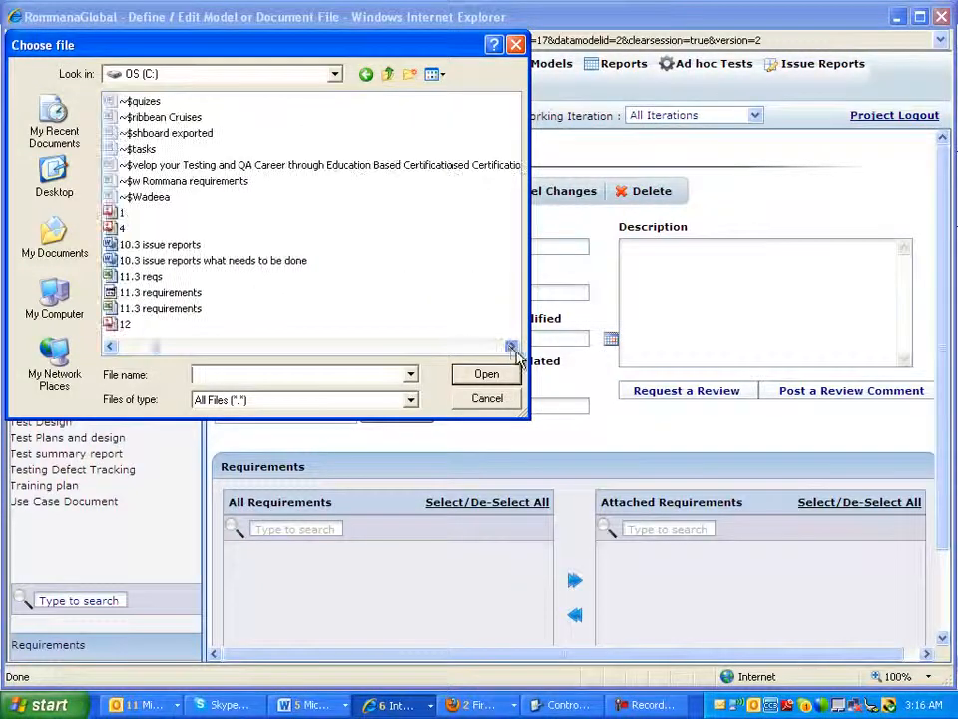
pyautogui.click(510, 346)
pyautogui.click(510, 347)
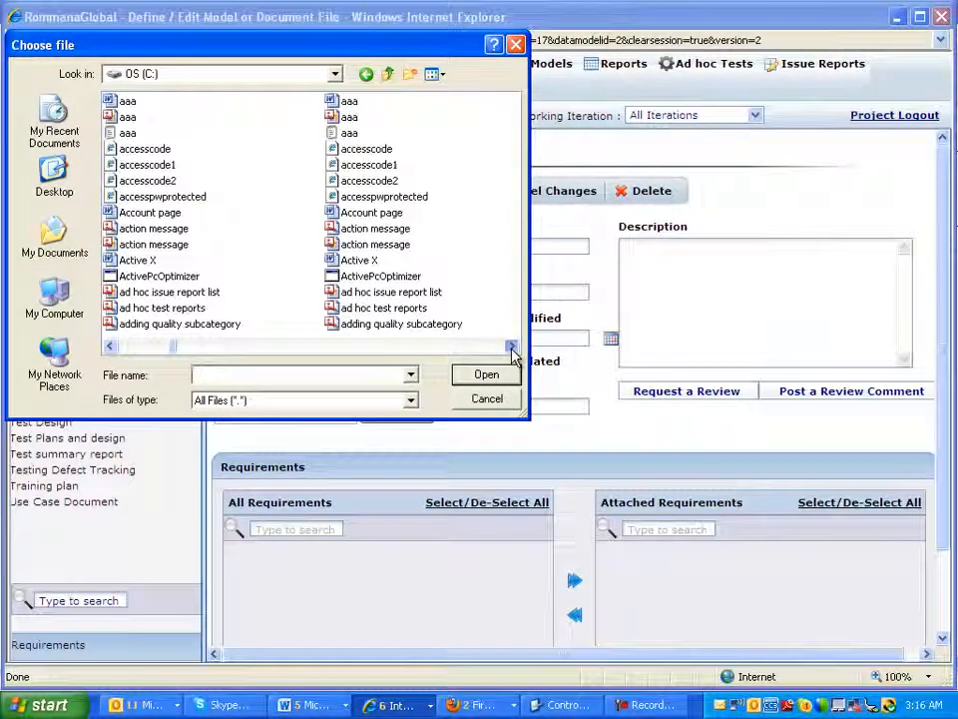
pyautogui.click(510, 346)
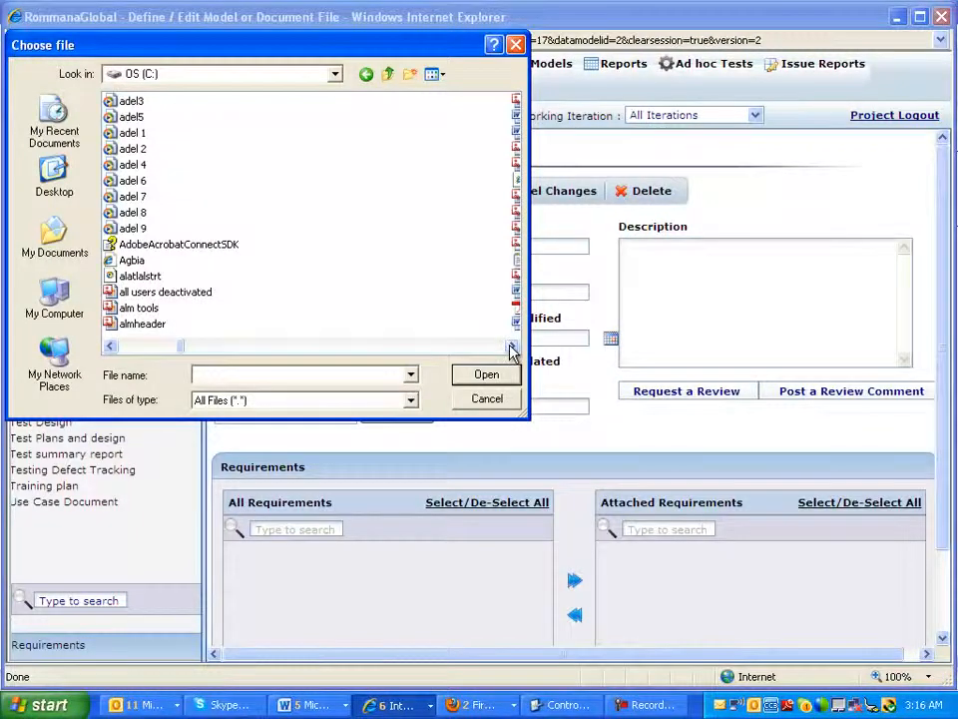
pyautogui.click(510, 346)
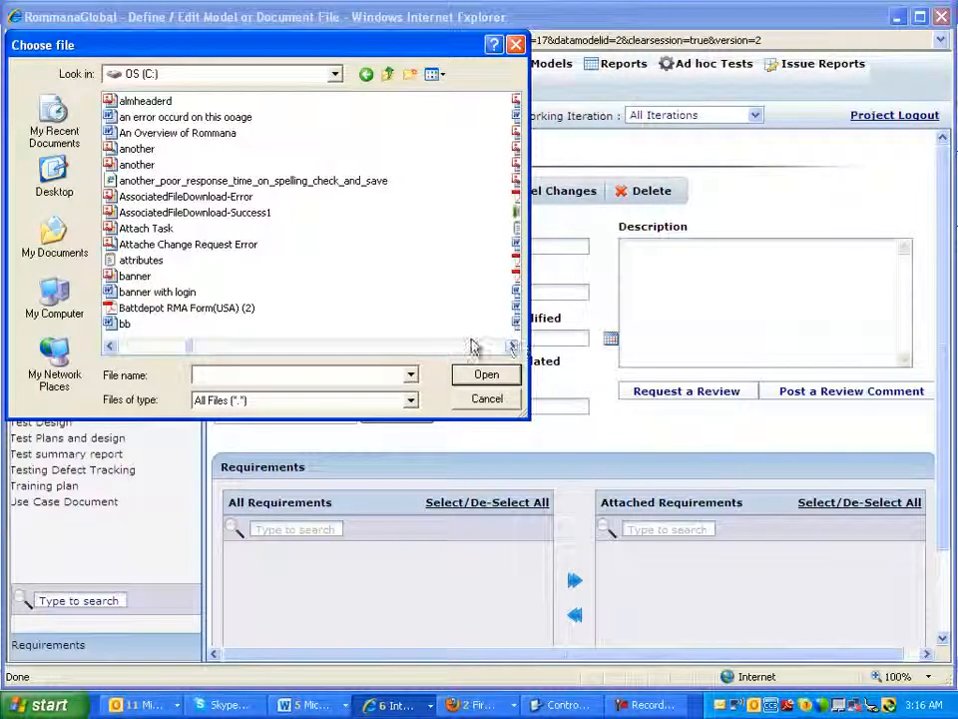
pyautogui.click(512, 345)
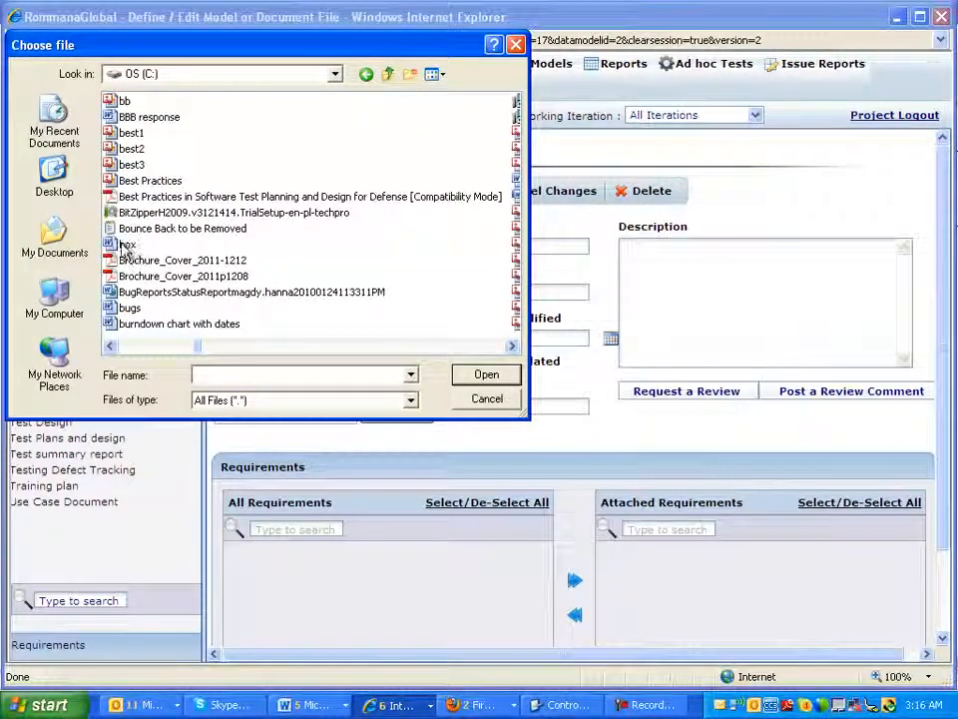
pyautogui.doubleClick(129, 310)
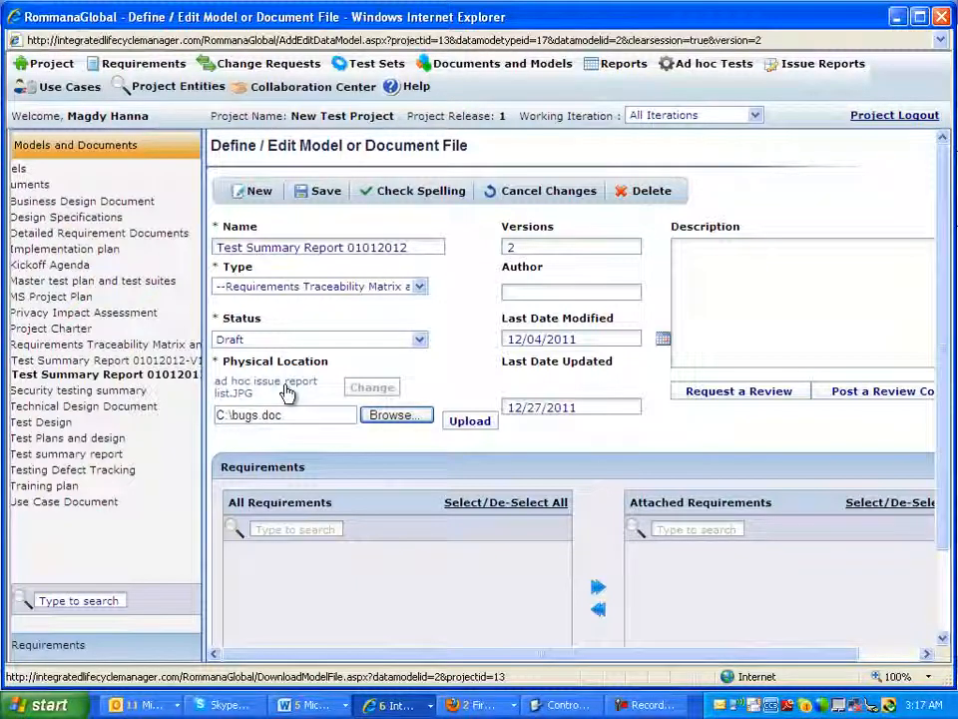
pyautogui.click(462, 423)
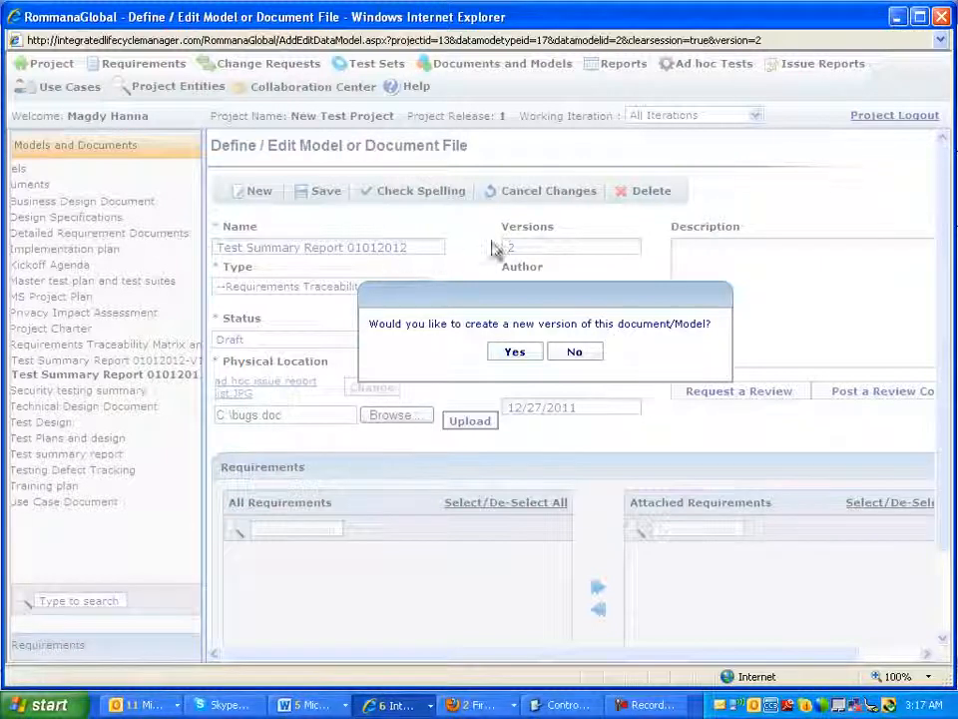
pyautogui.click(514, 353)
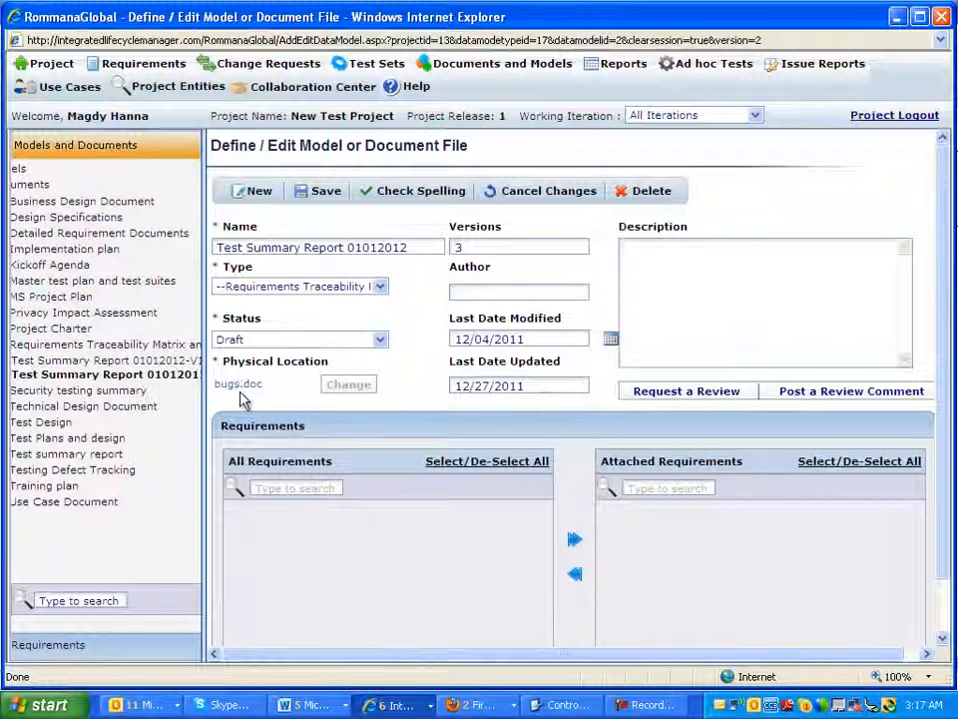
# Examine the physical location file and the document name for the new version.
pyautogui.moveTo(262, 386); pyautogui.dragTo(214, 385)
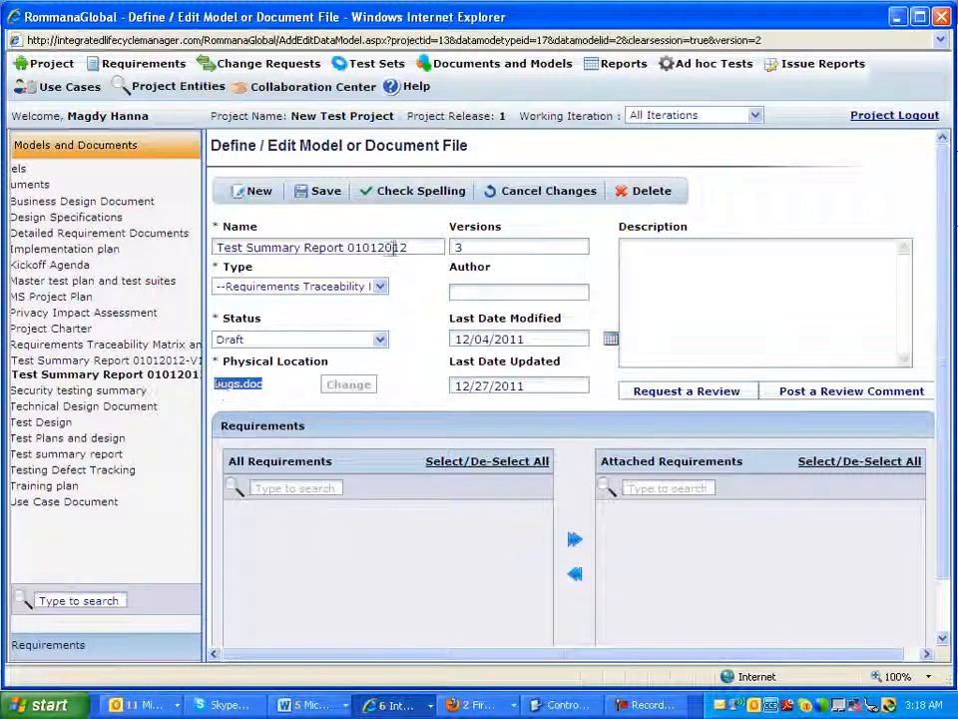
pyautogui.moveTo(422, 249); pyautogui.dragTo(235, 258)
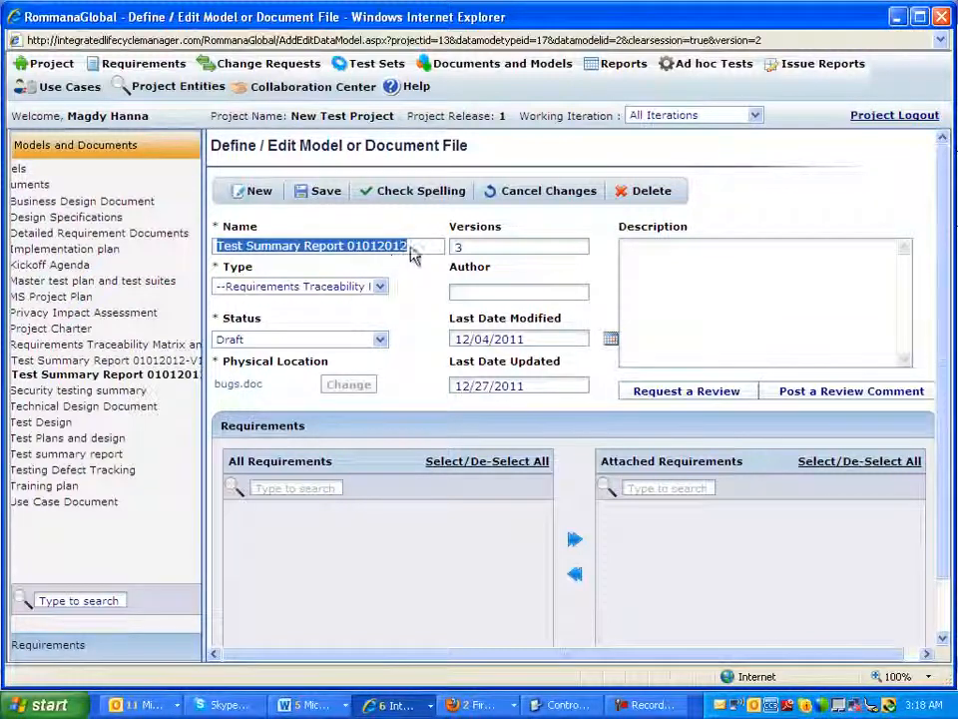
pyautogui.click(259, 383)
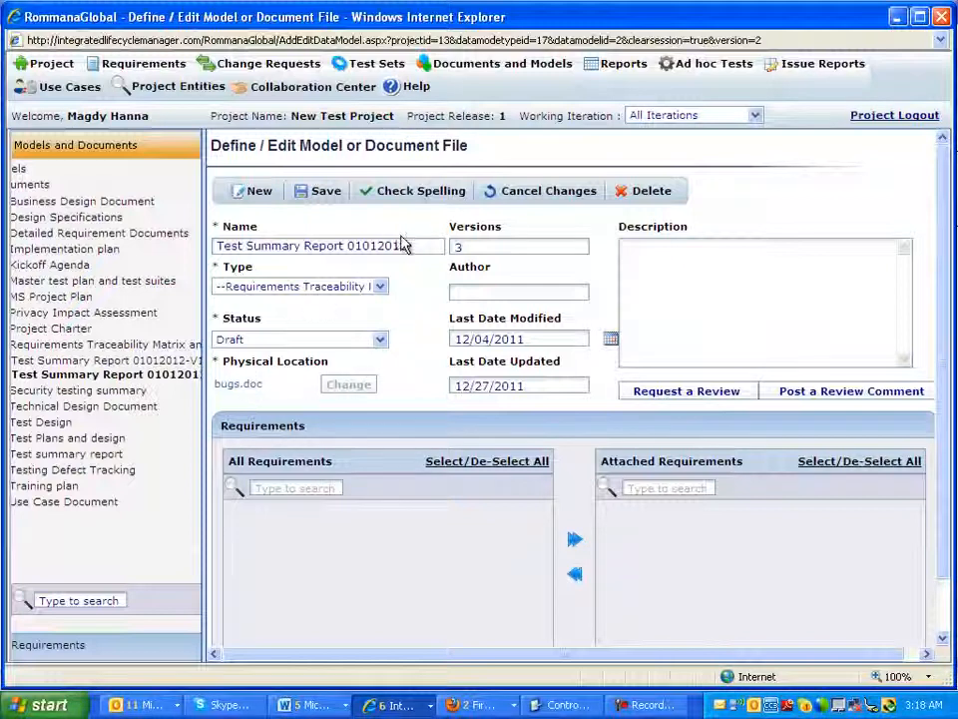
pyautogui.moveTo(417, 247); pyautogui.dragTo(228, 279)
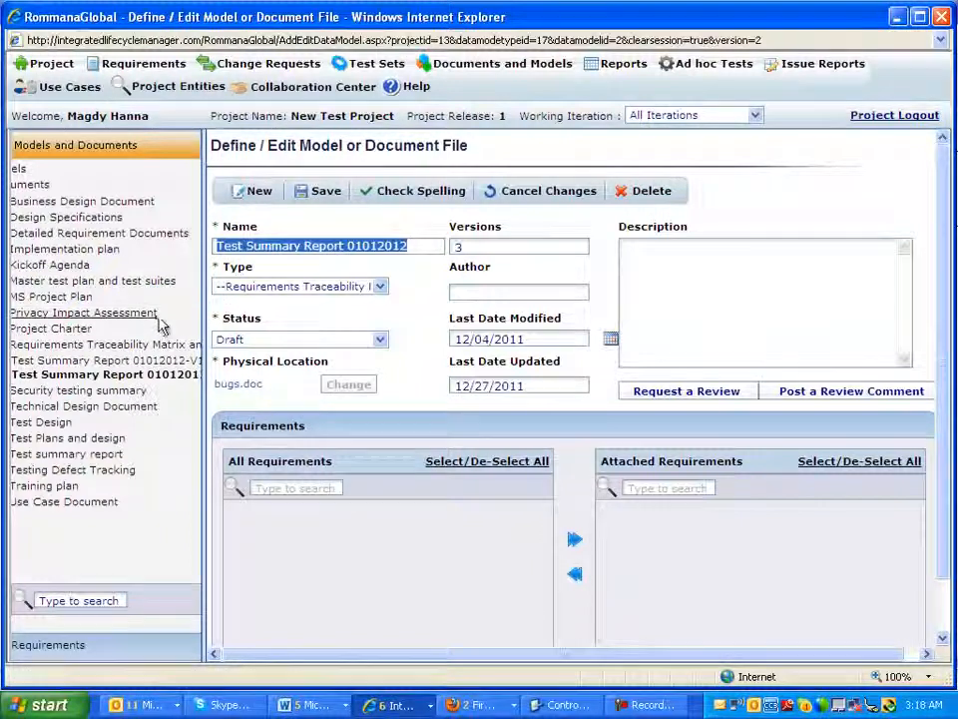
# Set the new version's status to Final and save it without attaching any requirements.
pyautogui.click(380, 340)
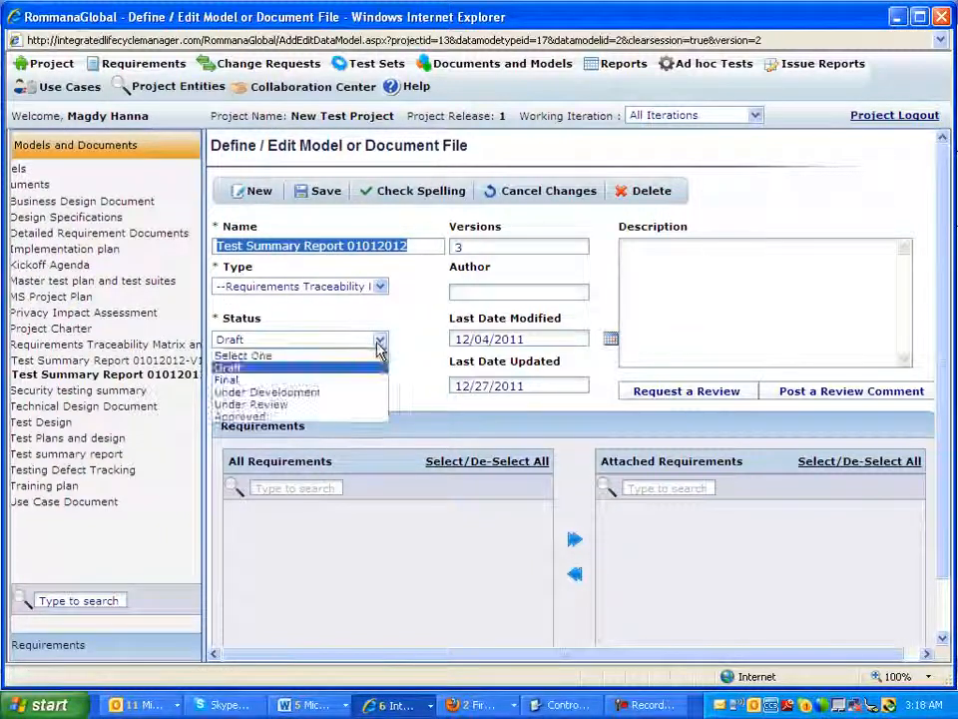
pyautogui.click(231, 381)
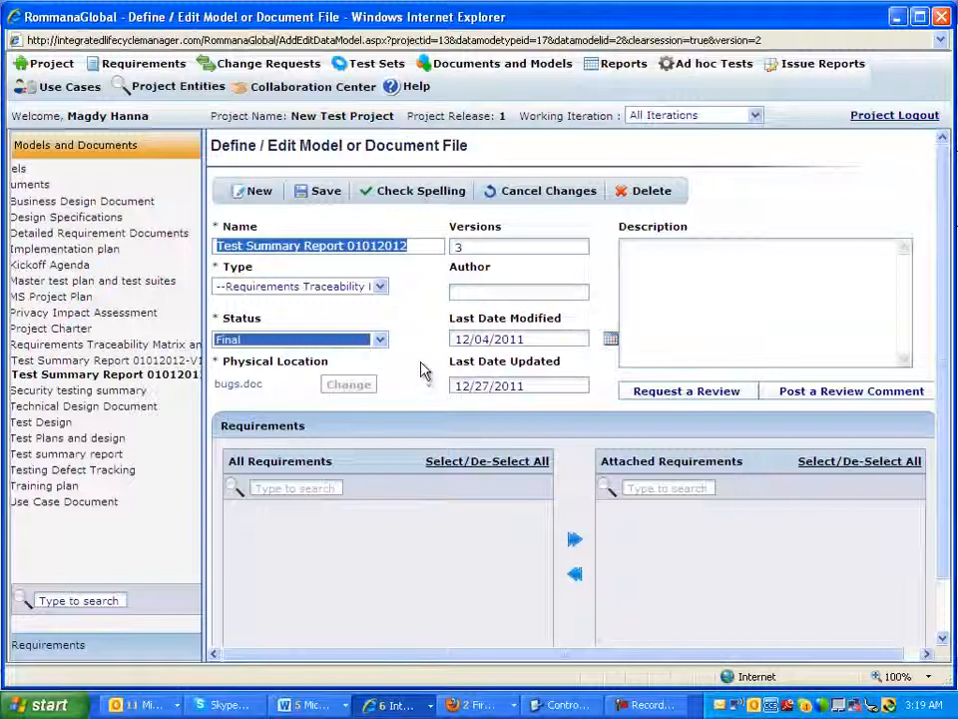
pyautogui.click(321, 193)
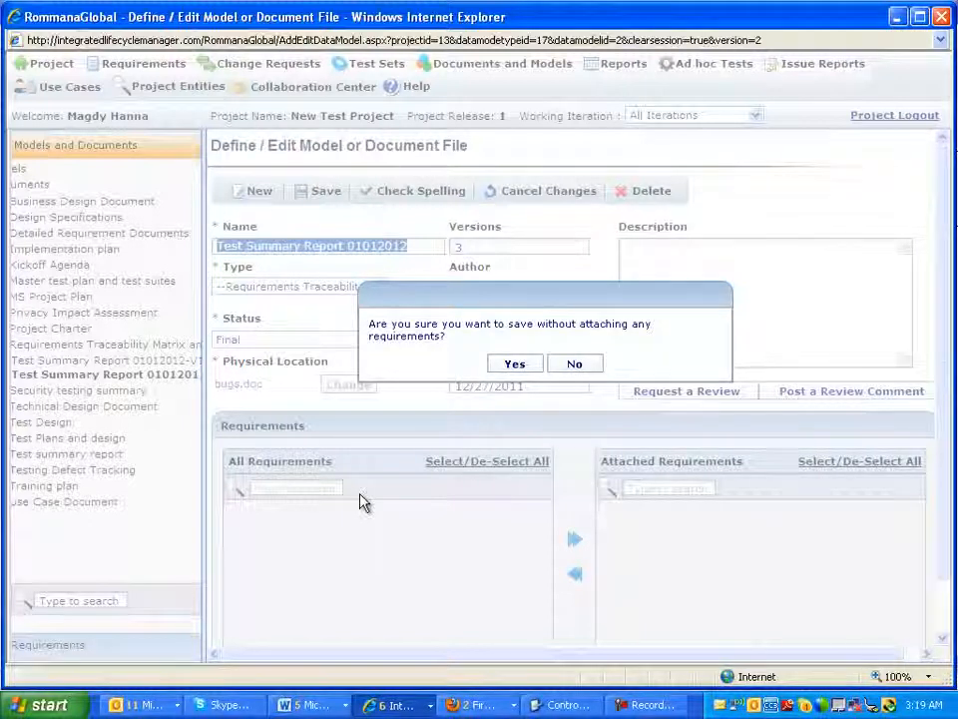
pyautogui.click(511, 365)
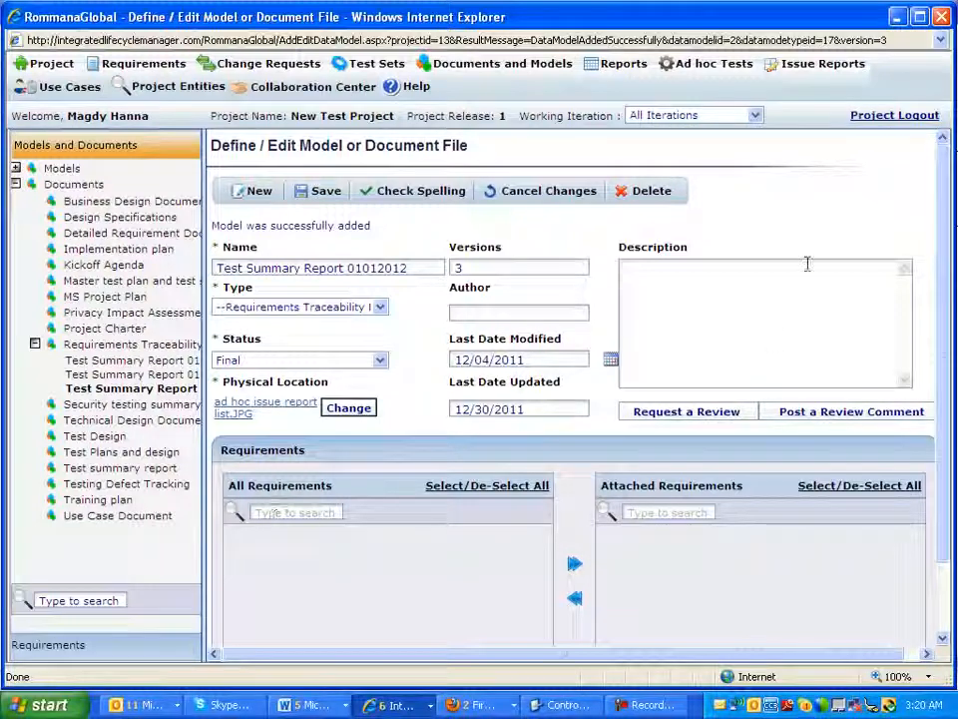
# Review the saved version's definition fields, description box and requirements attachment area.
pyautogui.scroll(-2, 709, 355)
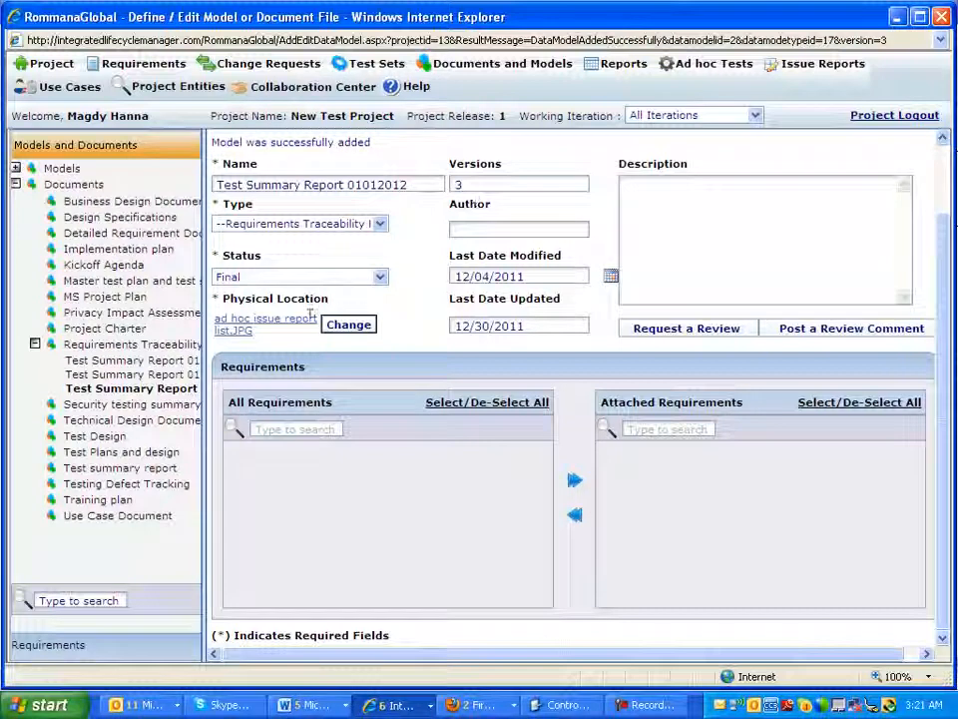
pyautogui.scroll(2, 403, 319)
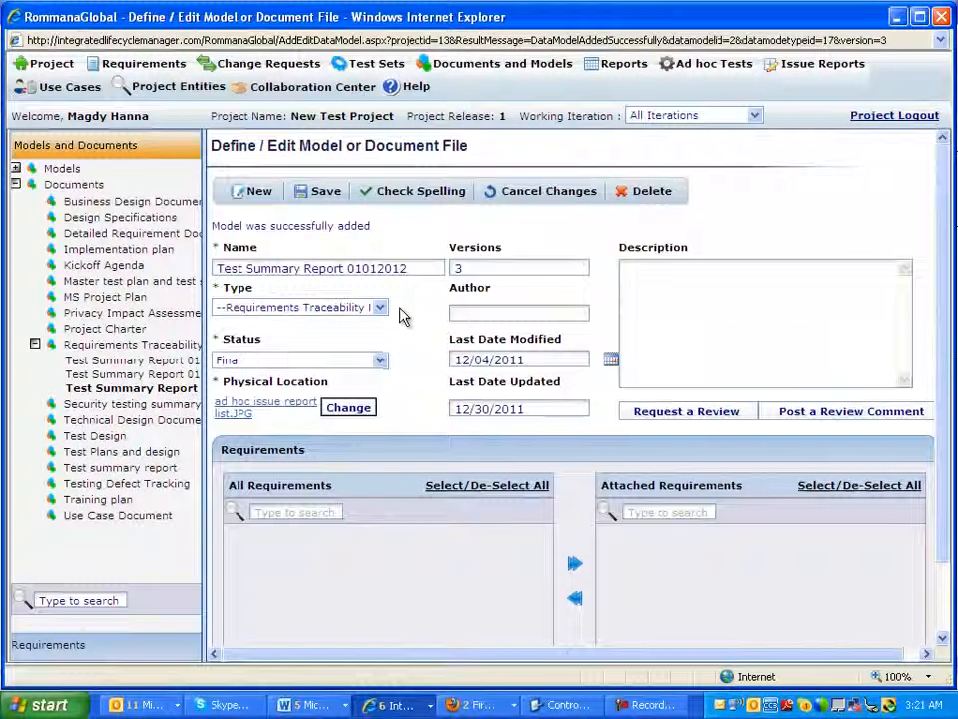
pyautogui.click(647, 288)
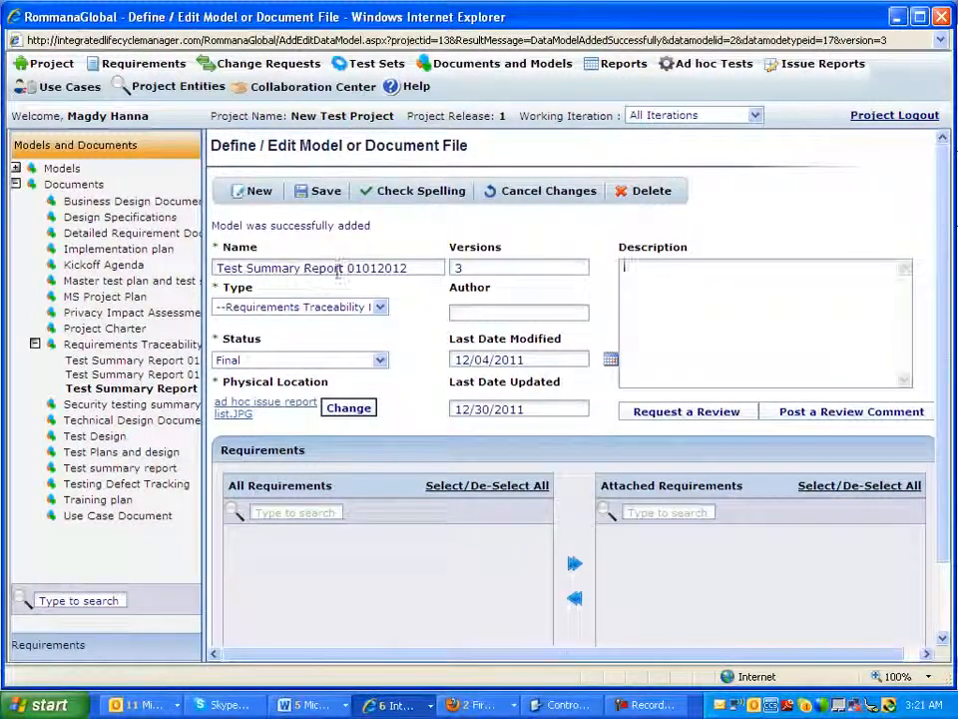
pyautogui.scroll(-2, 704, 285)
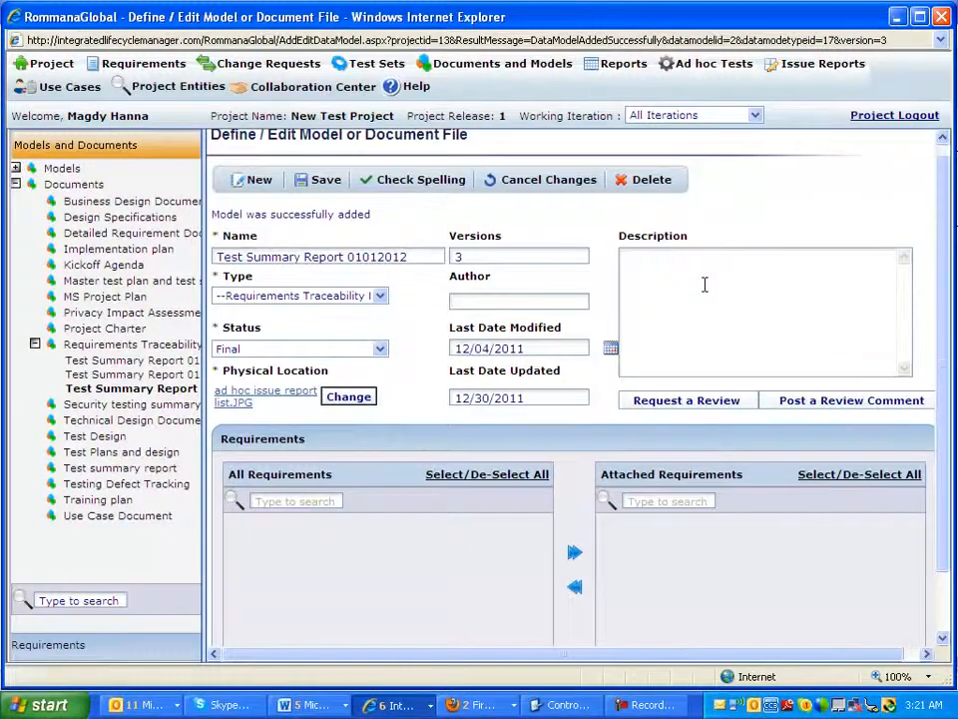
pyautogui.scroll(2, 705, 284)
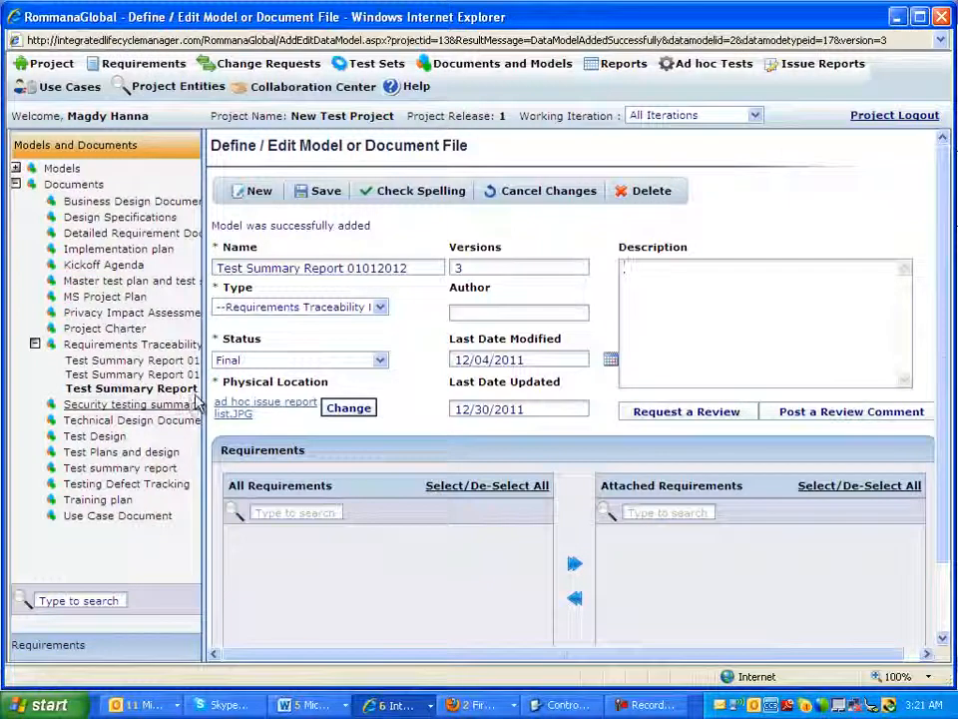
# Widen the tree to show the full version names, then expand the Models branch and open the Decision Tree type.
pyautogui.moveTo(202, 396); pyautogui.dragTo(340, 392)
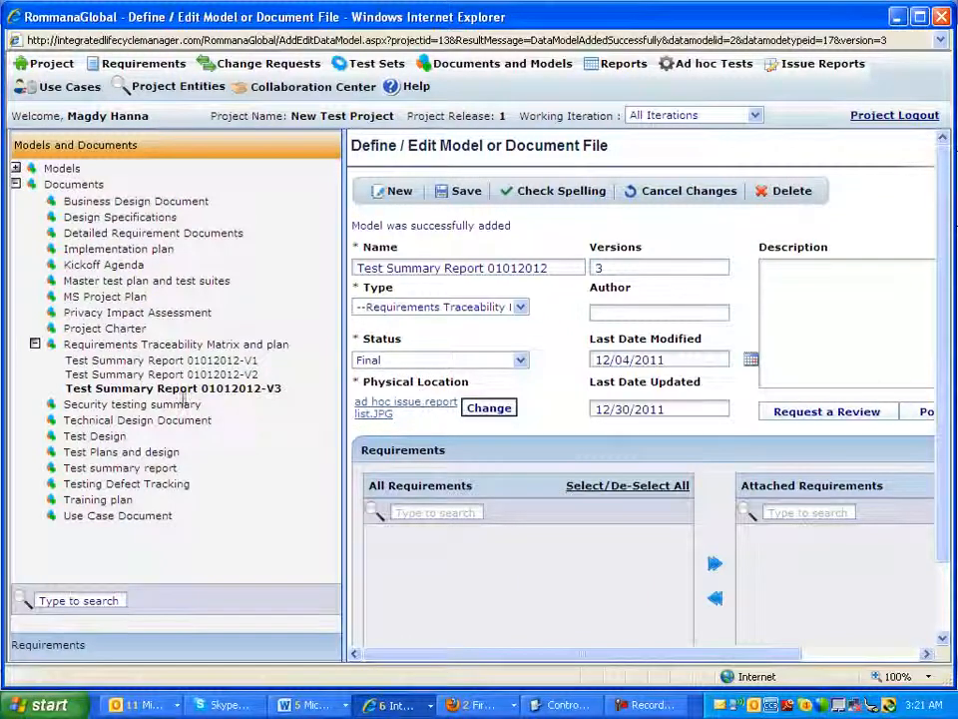
pyautogui.click(16, 170)
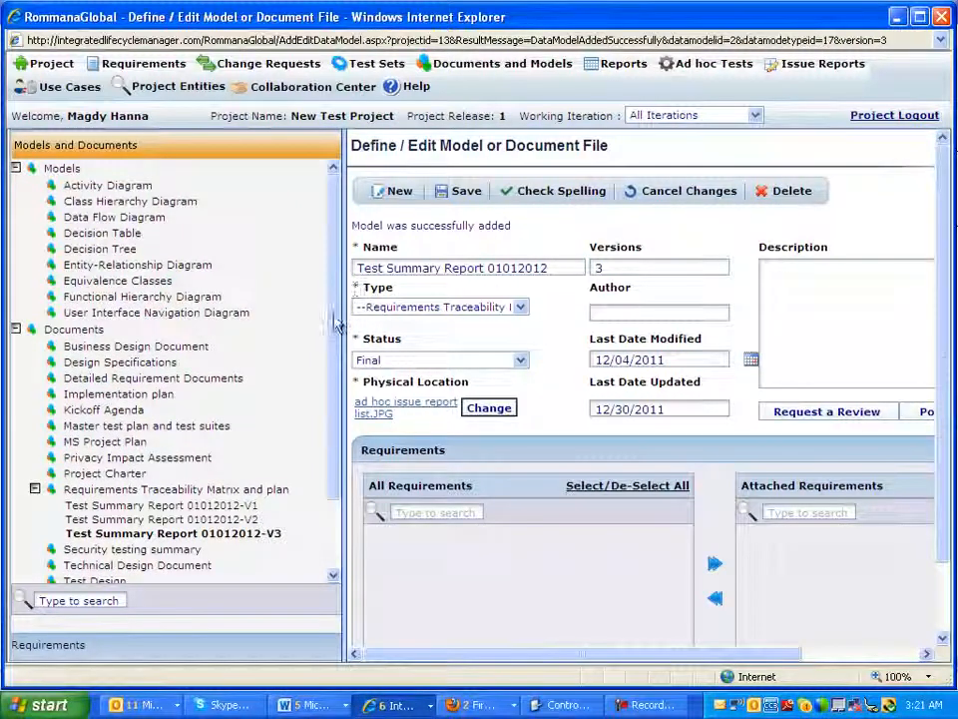
pyautogui.click(103, 251)
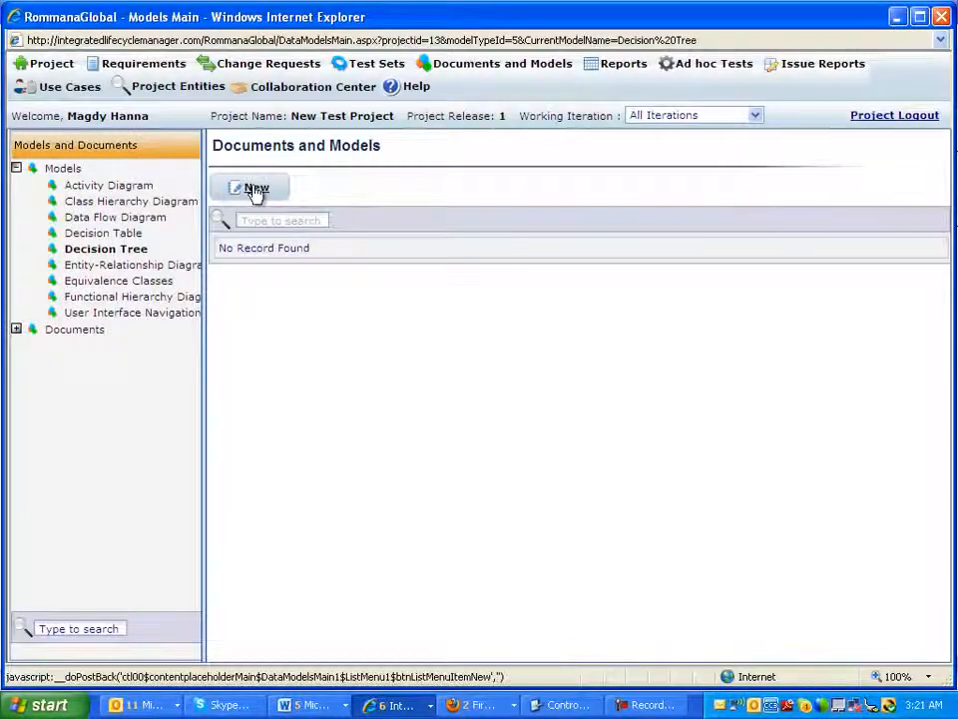
pyautogui.click(255, 189)
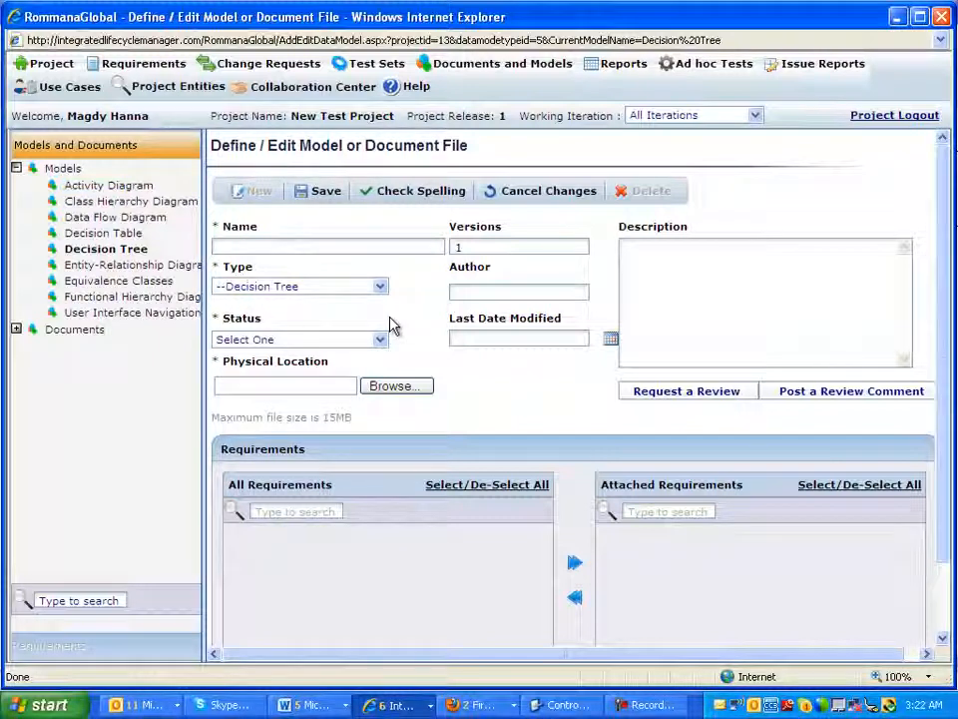
pyautogui.click(16, 329)
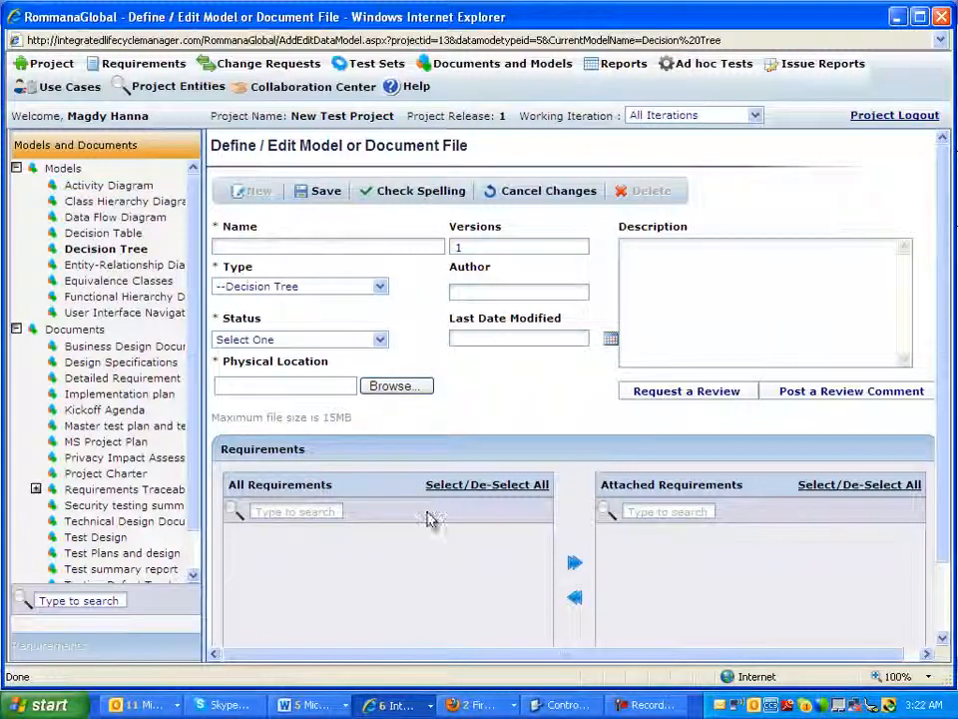
pyautogui.click(145, 64)
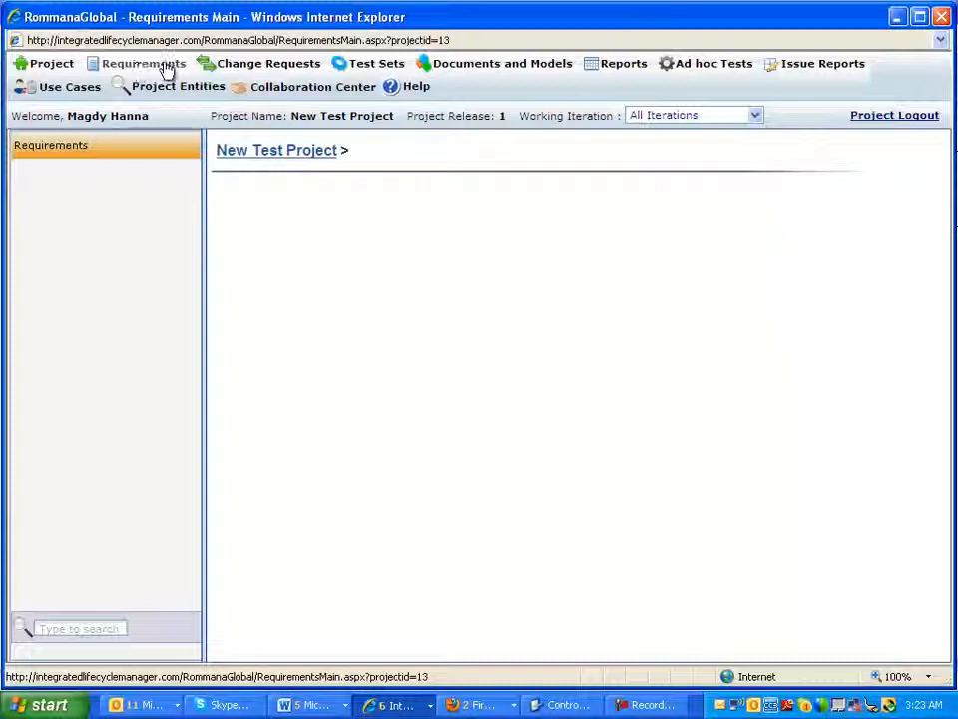
# Start a new model of type Decision Table under Models in Documents and Models.
pyautogui.click(450, 66)
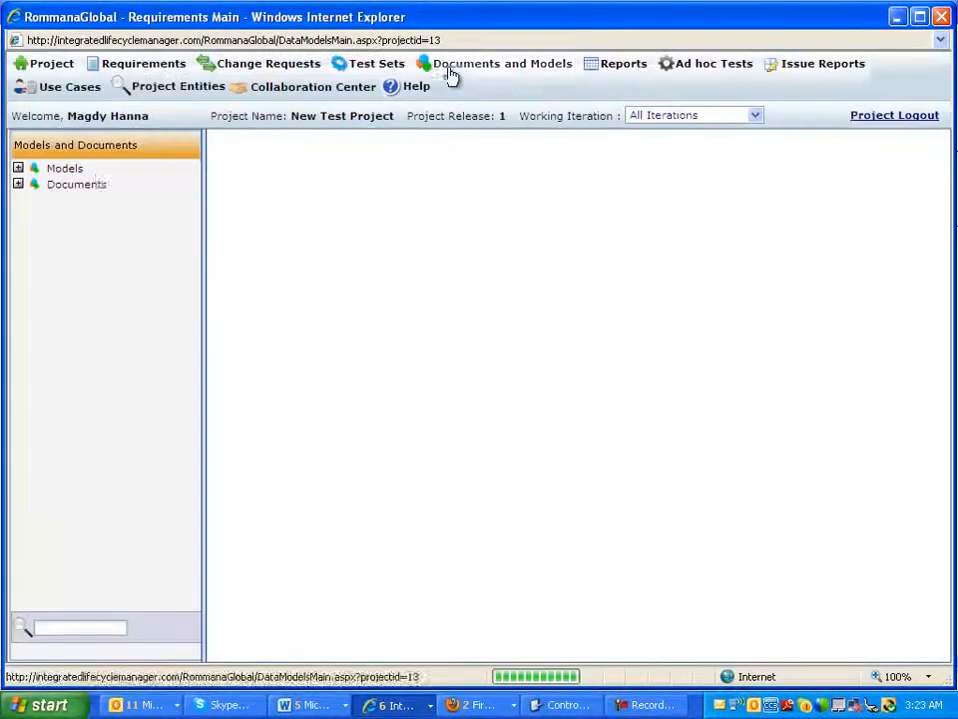
pyautogui.click(18, 168)
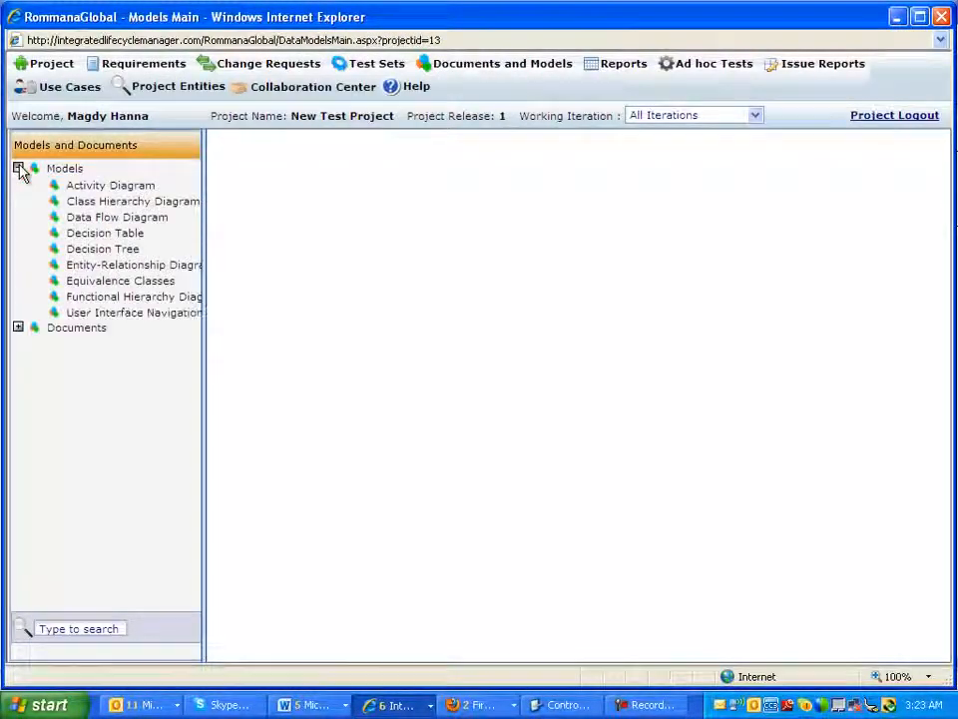
pyautogui.click(137, 240)
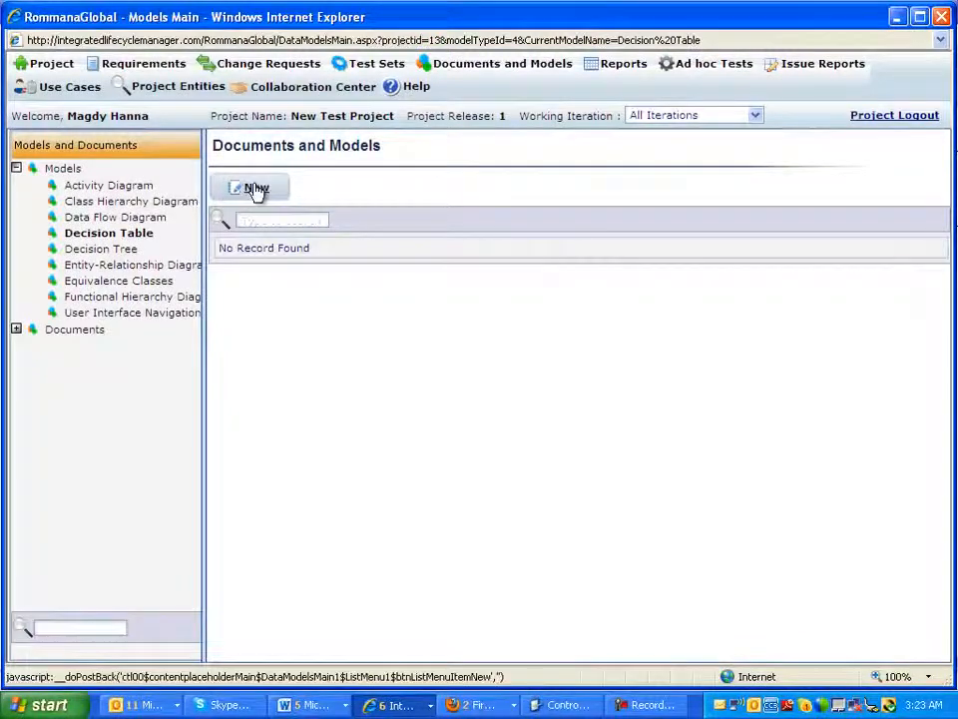
pyautogui.click(254, 189)
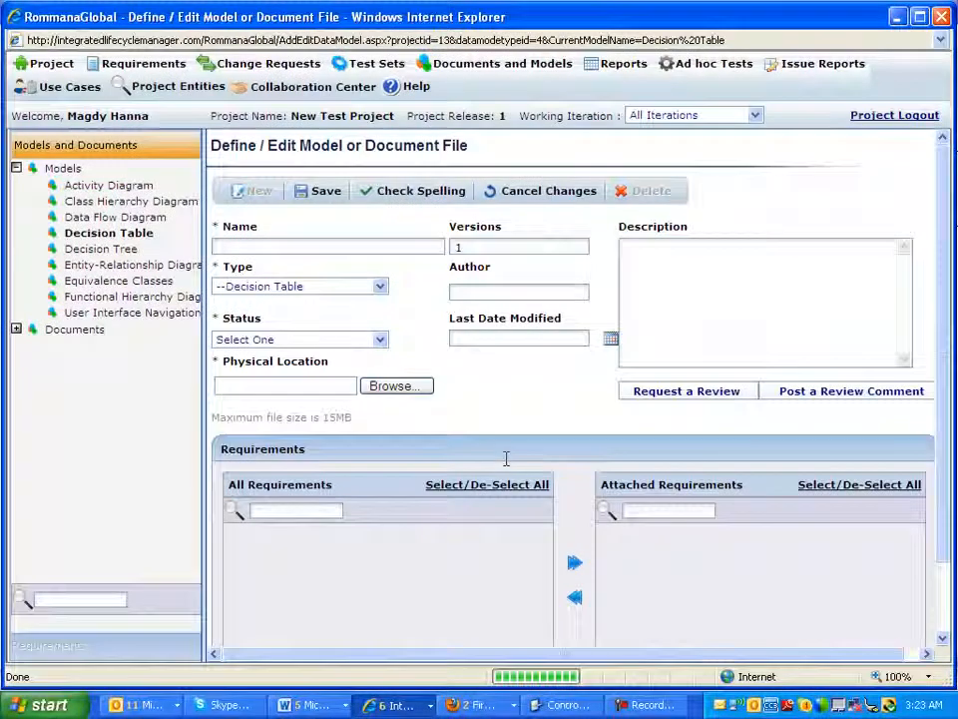
# Name the new decision table model "Loan Approval Criteria" and set its status to Draft.
pyautogui.click(322, 246)
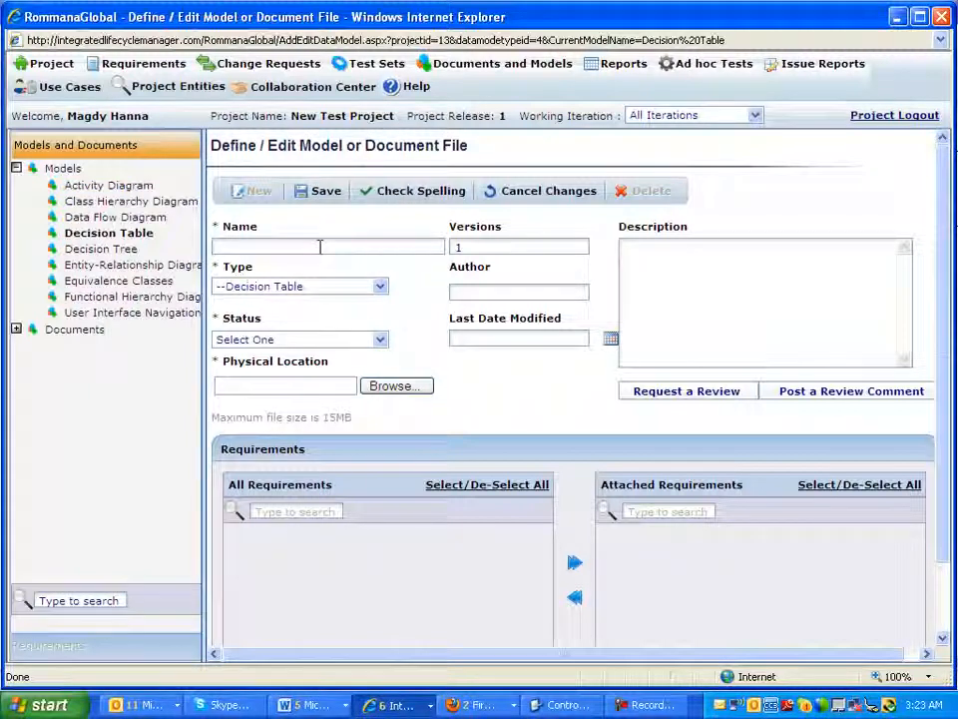
pyautogui.write('Loan Approval')
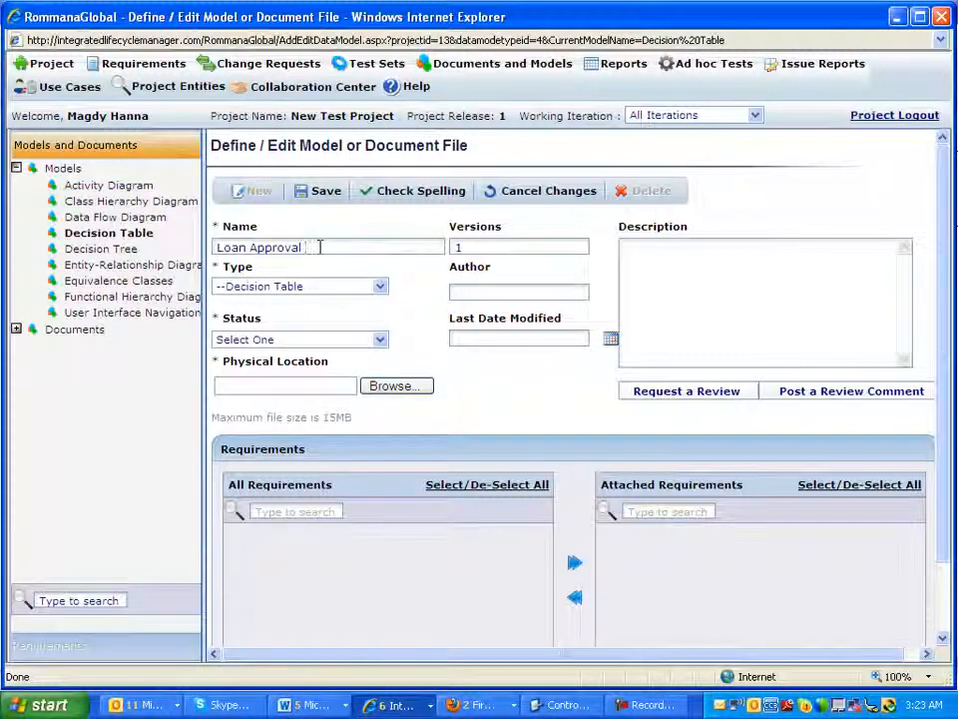
pyautogui.write('Cr')
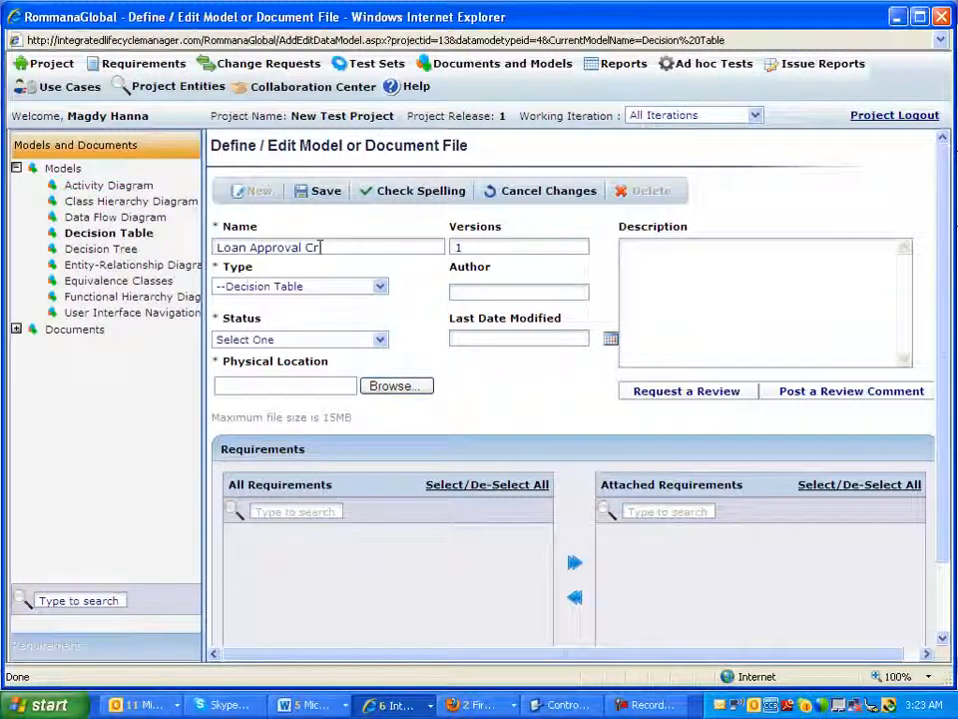
pyautogui.write('iter')
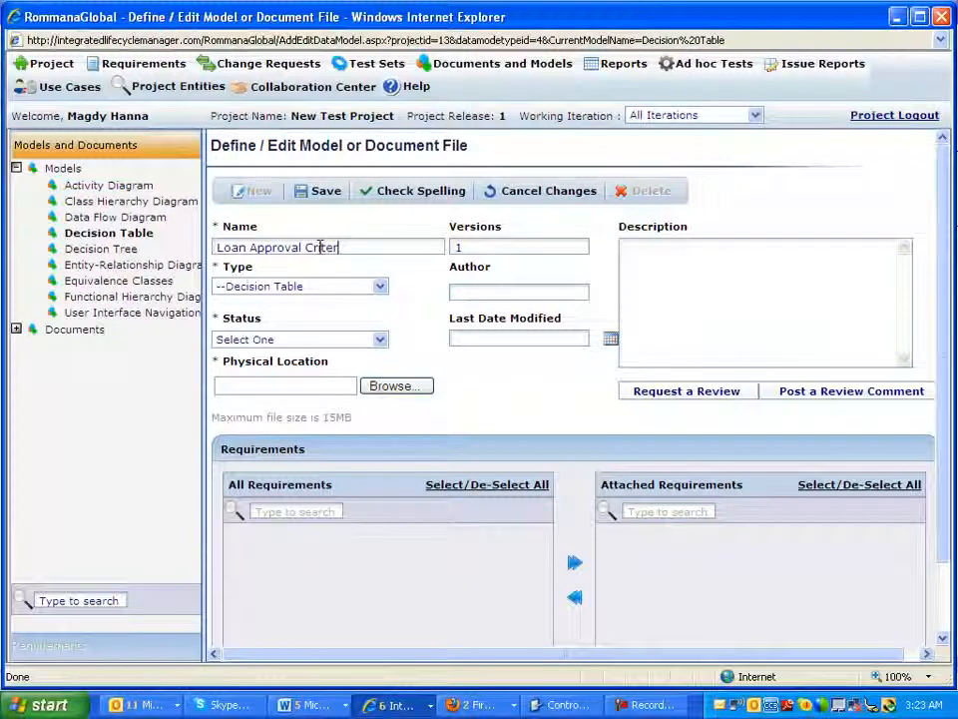
pyautogui.write('ia')
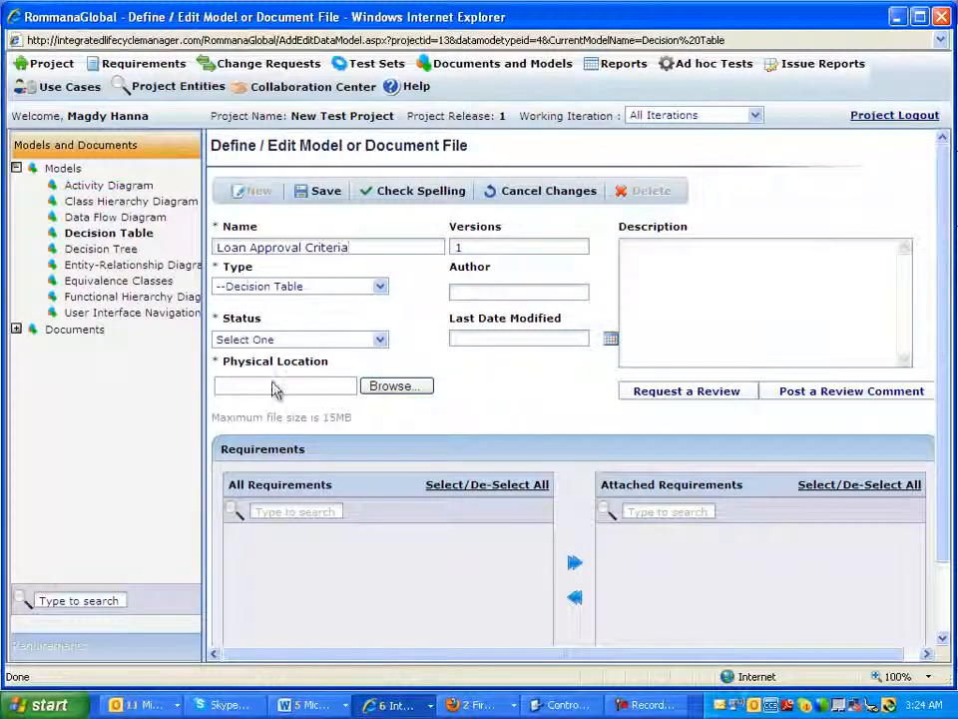
pyautogui.click(379, 341)
pyautogui.click(291, 364)
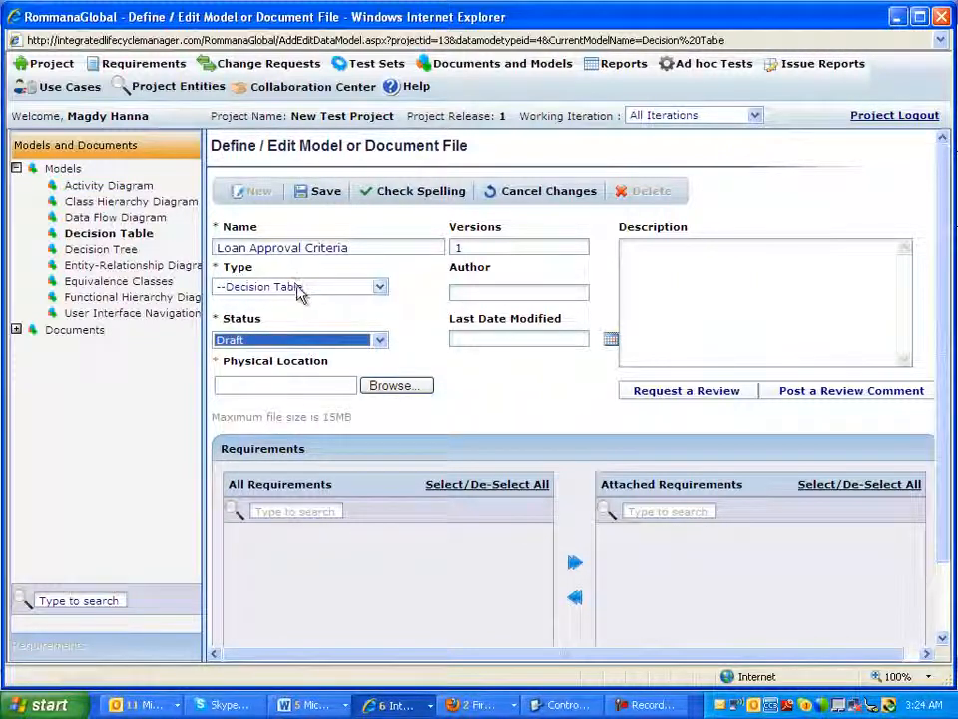
# Examine the model and document types offered for the new file and expand the Documents branch of the tree.
pyautogui.click(383, 289)
pyautogui.click(385, 289)
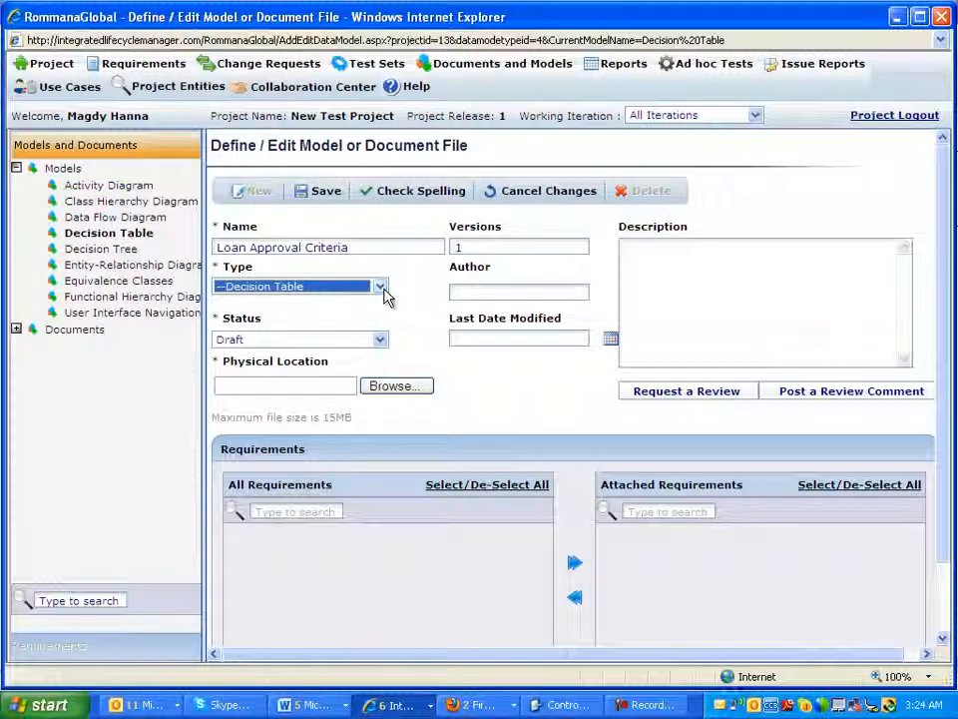
pyautogui.click(382, 288)
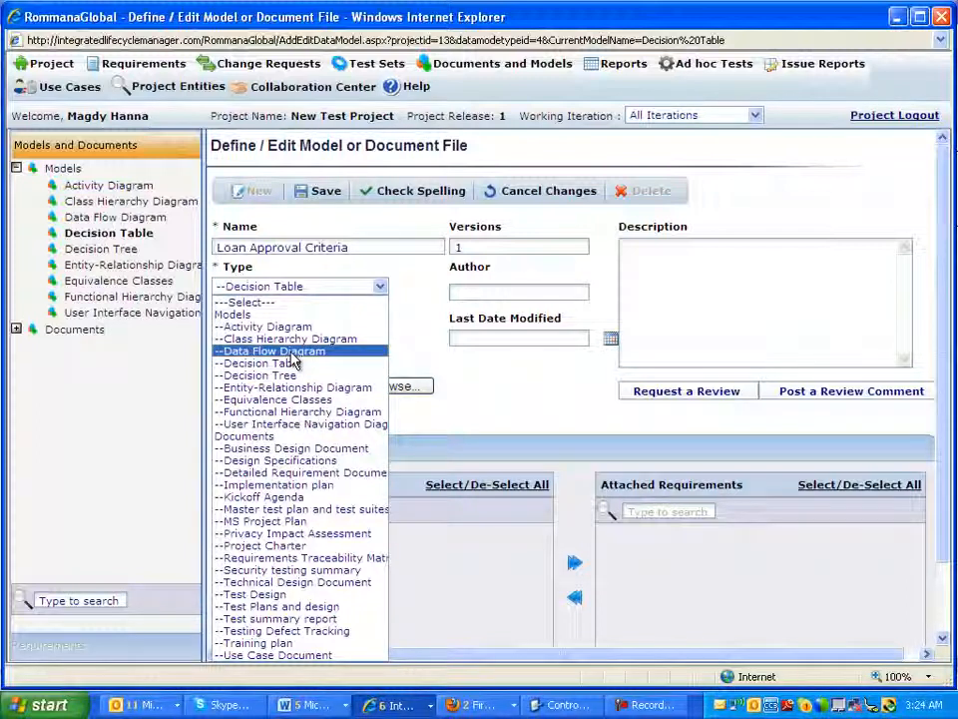
pyautogui.click(538, 394)
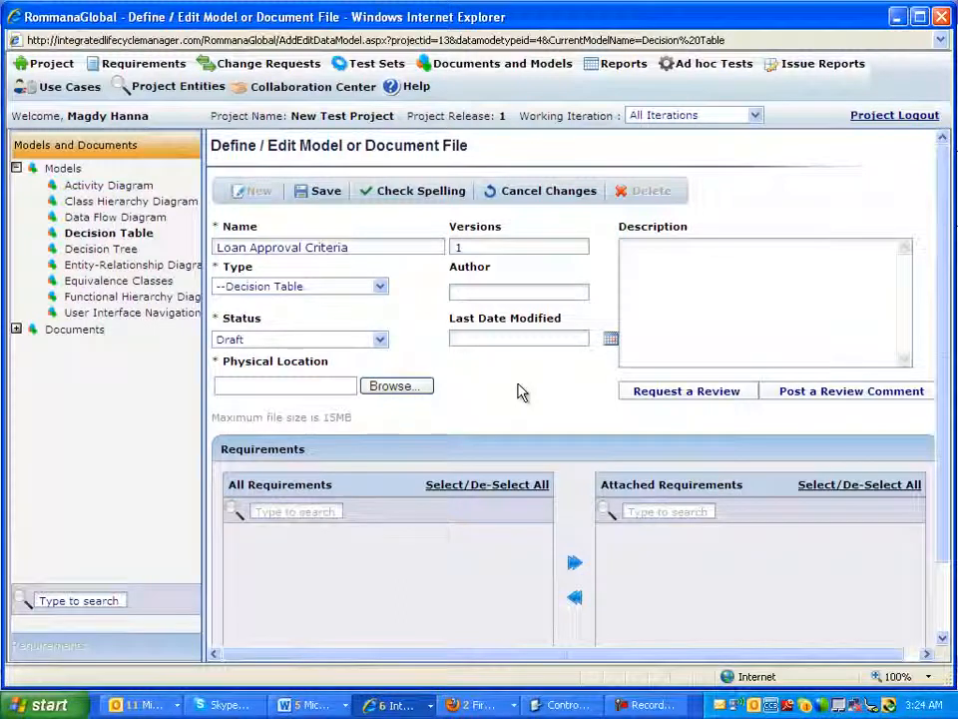
pyautogui.click(16, 330)
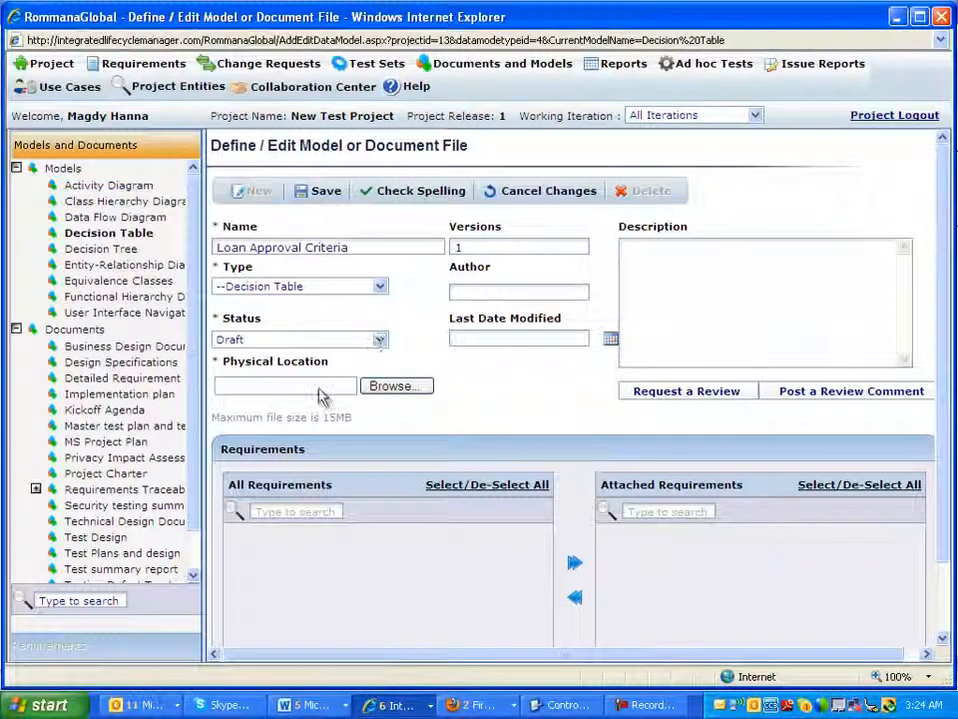
# Look at the file chooser for the physical location without picking a file, and at the version number field.
pyautogui.click(376, 388)
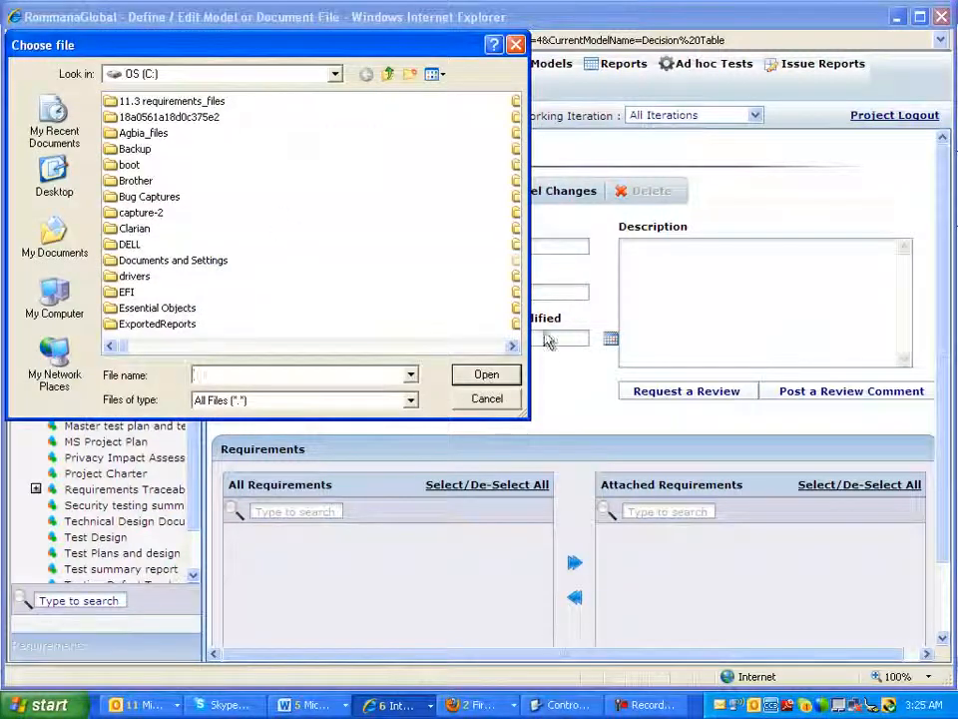
pyautogui.click(493, 400)
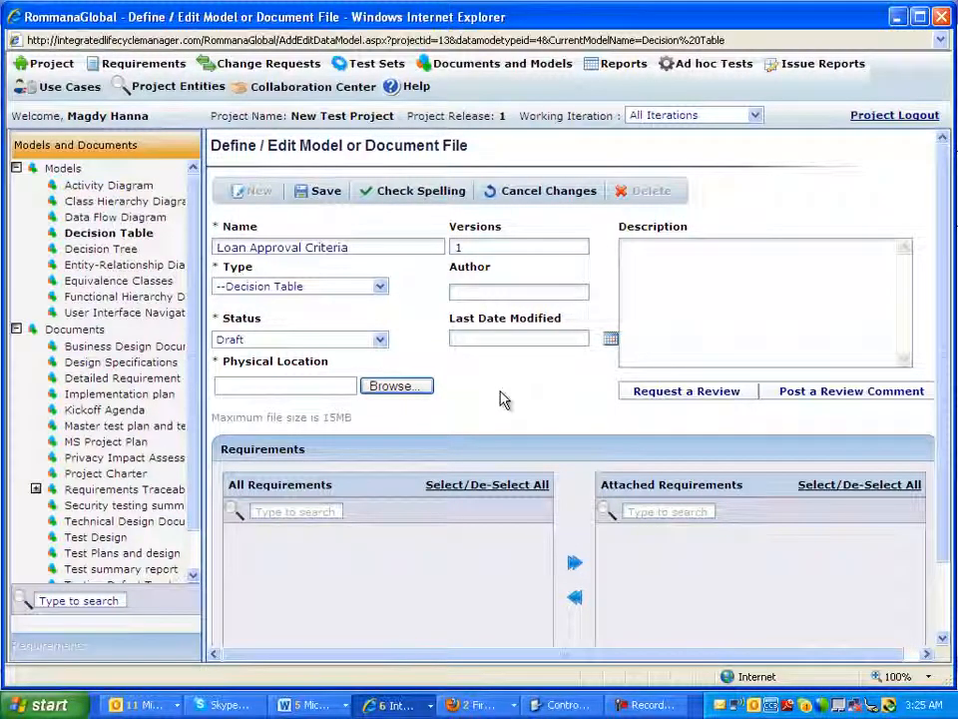
pyautogui.doubleClick(455, 246)
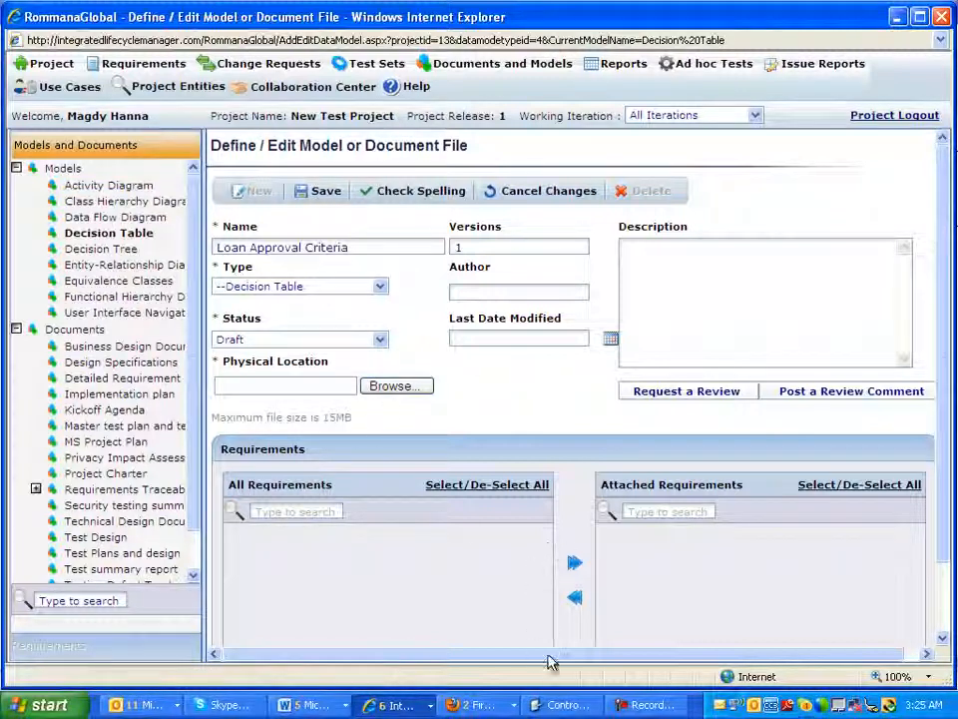
# Request a review of the model with the comment "Hi Everyone, Please look at this let me know if you have commnets.".
pyautogui.moveTo(649, 656); pyautogui.dragTo(728, 646)
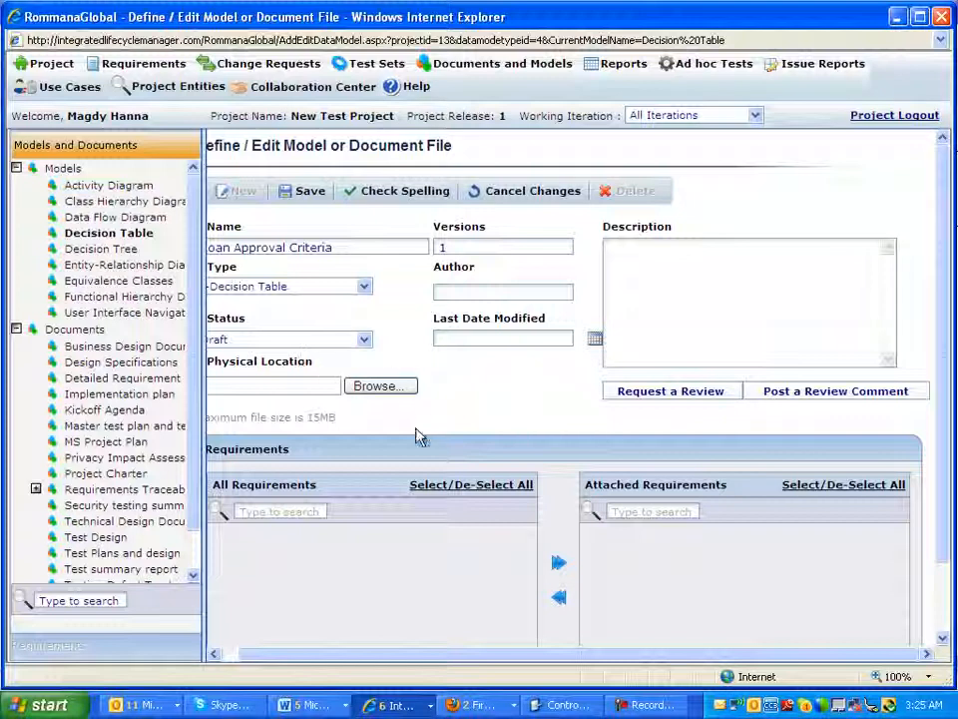
pyautogui.click(629, 392)
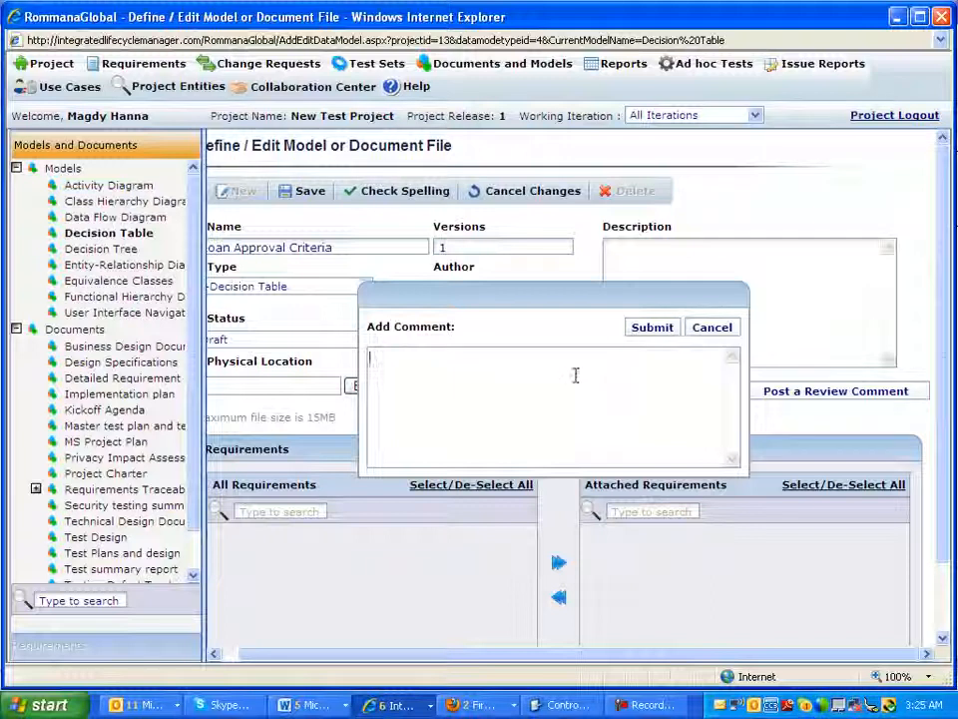
pyautogui.write('Hi Ever')
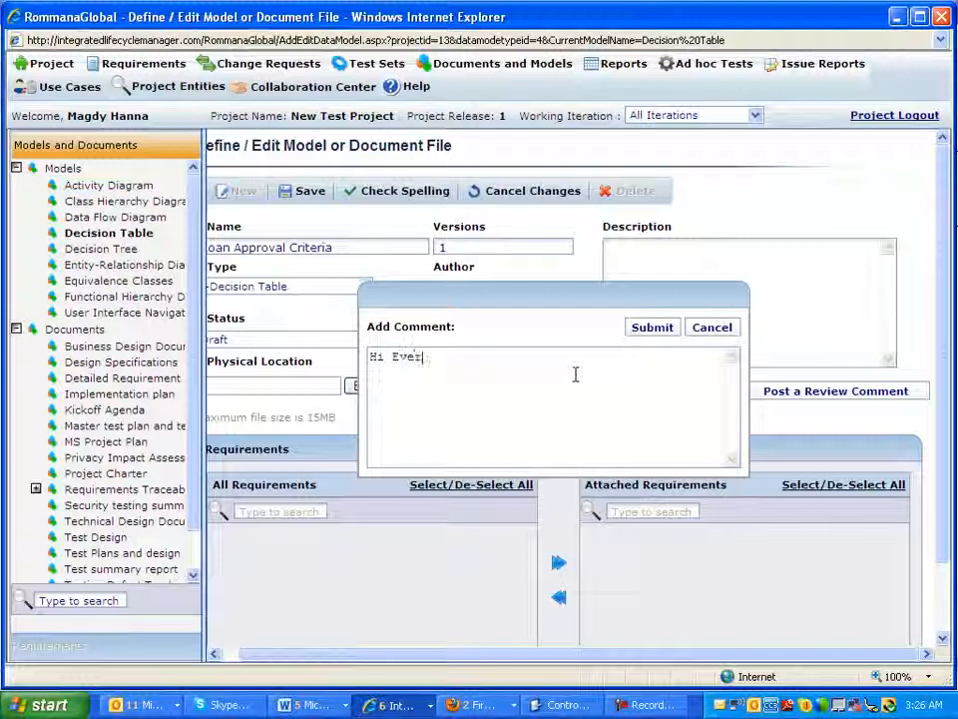
pyautogui.write('yone, ')
pyautogui.write('Please l')
pyautogui.write('ook at t')
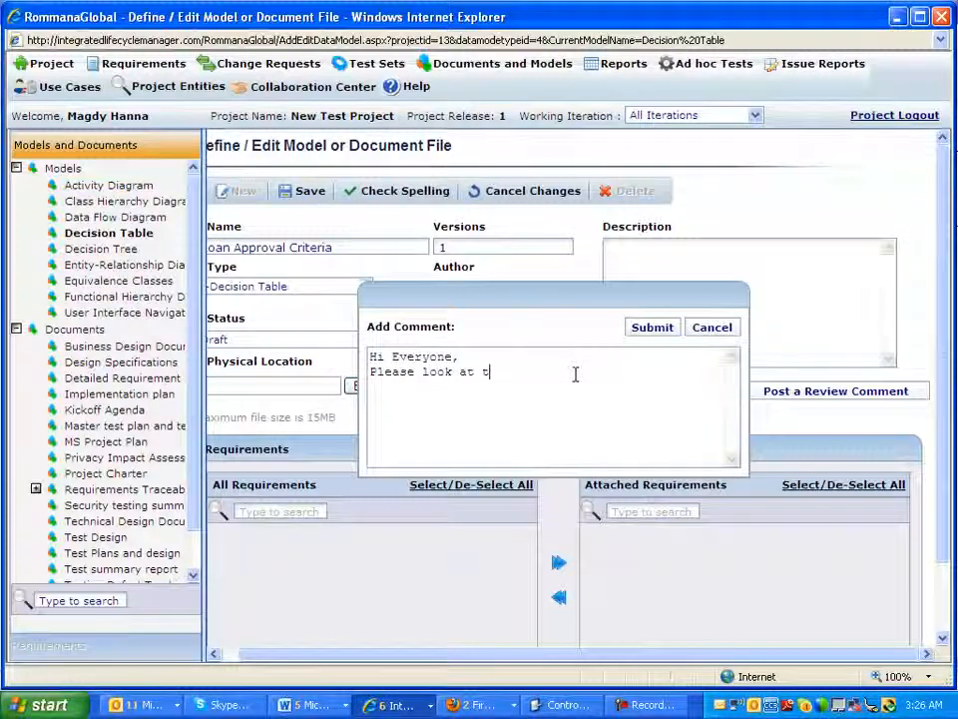
pyautogui.write('his let me')
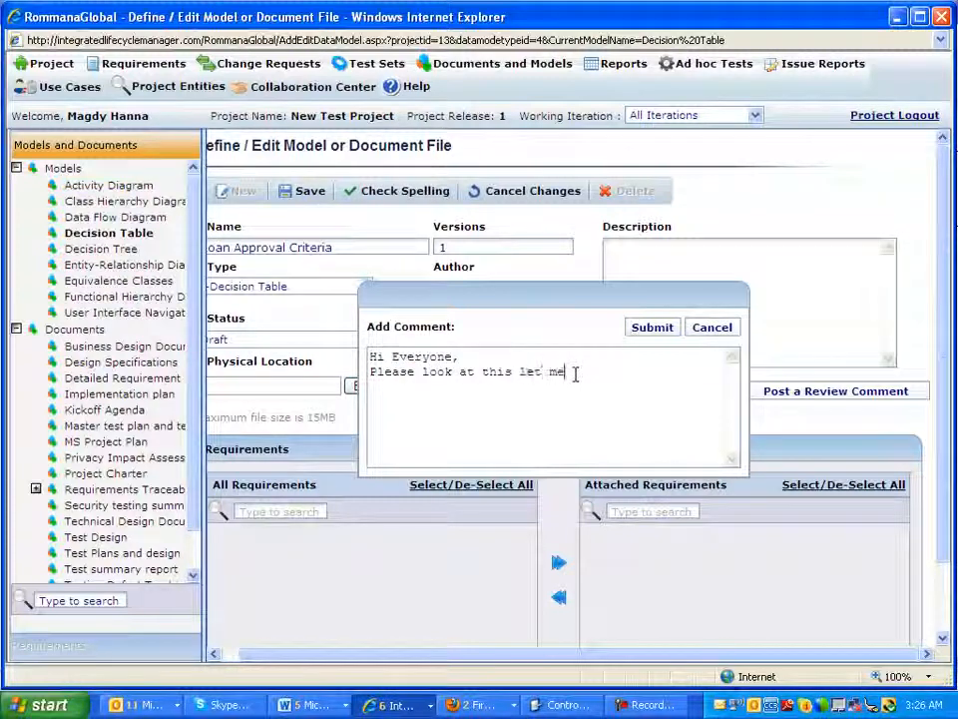
pyautogui.write(' know if yo')
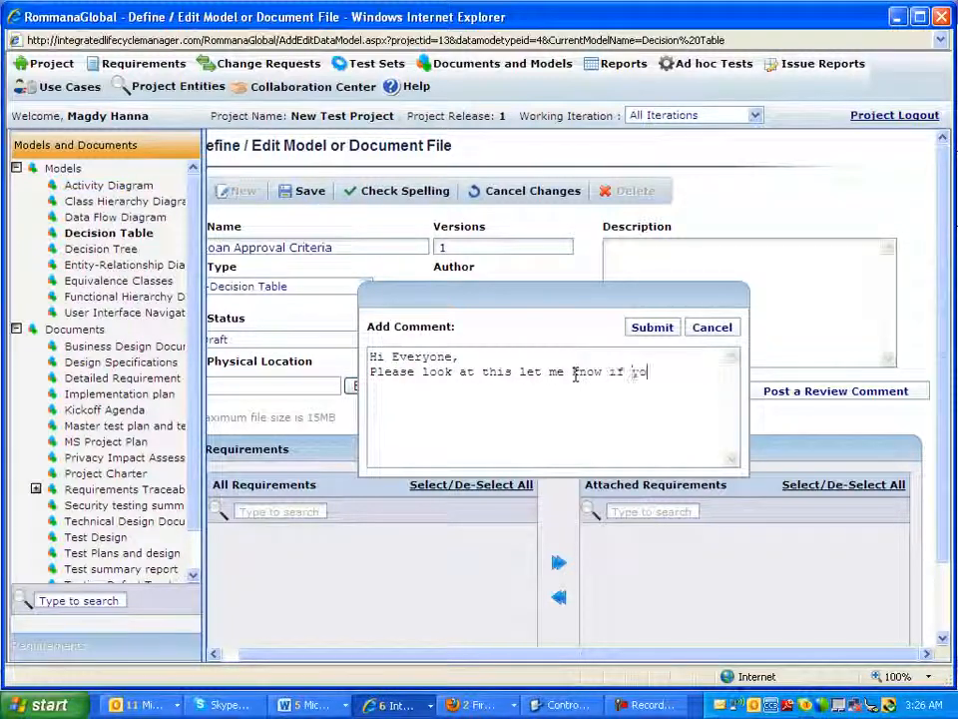
pyautogui.write('u have commnets.')
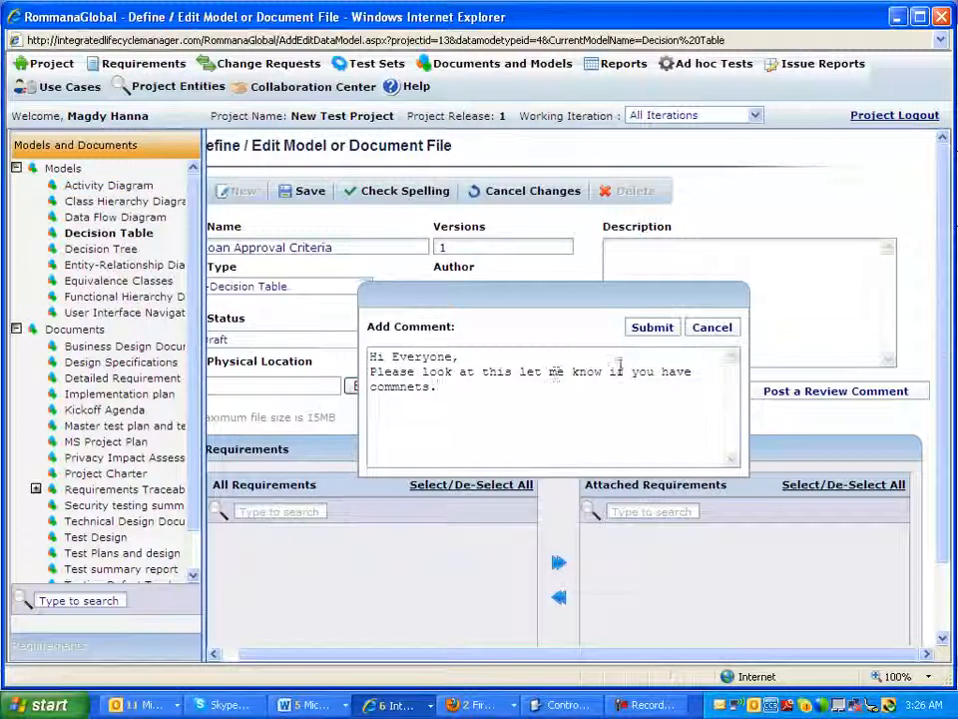
pyautogui.click(643, 335)
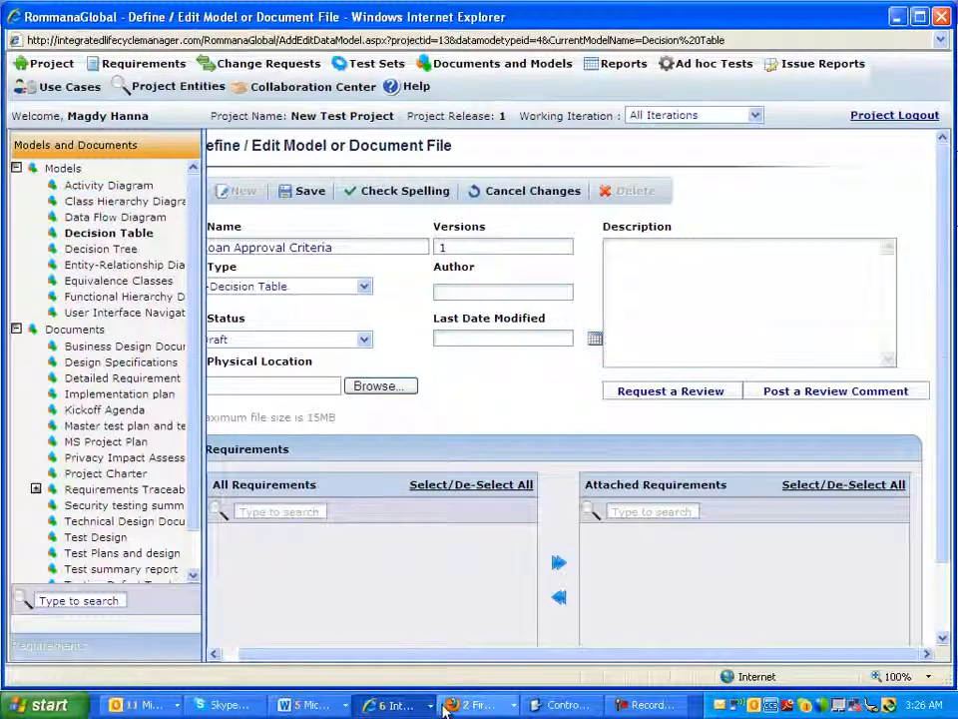
pyautogui.moveTo(422, 658); pyautogui.dragTo(374, 660)
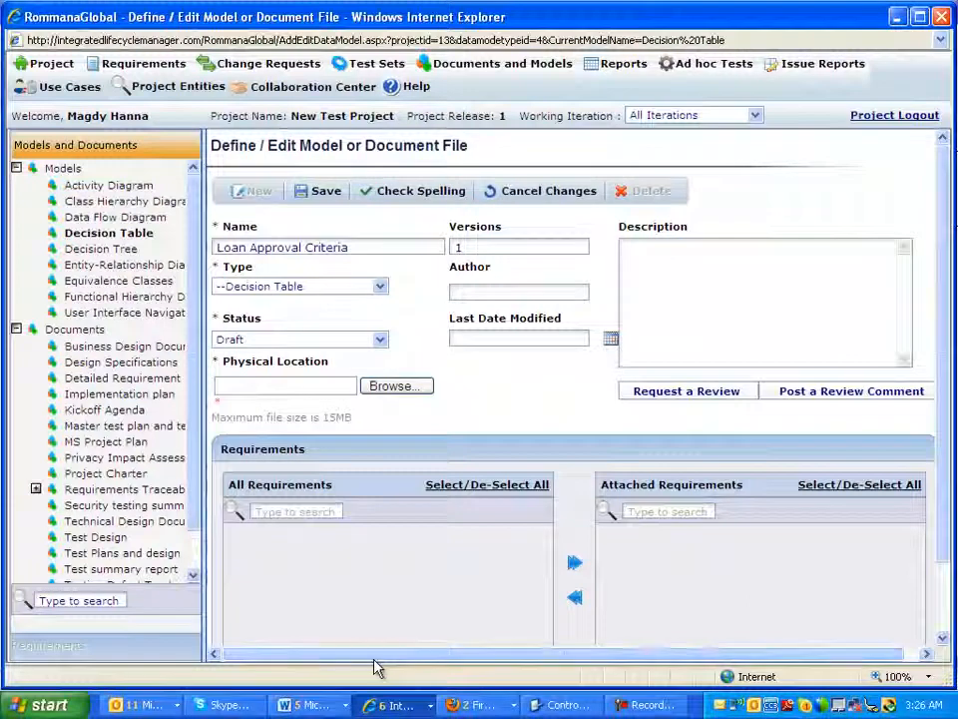
pyautogui.click(324, 92)
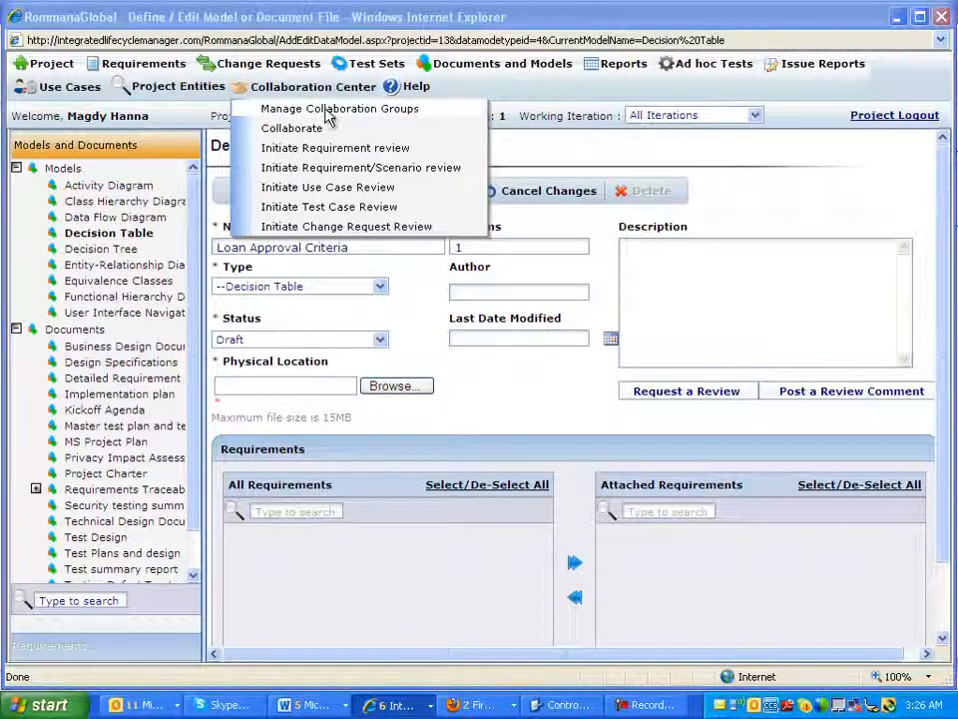
pyautogui.click(329, 112)
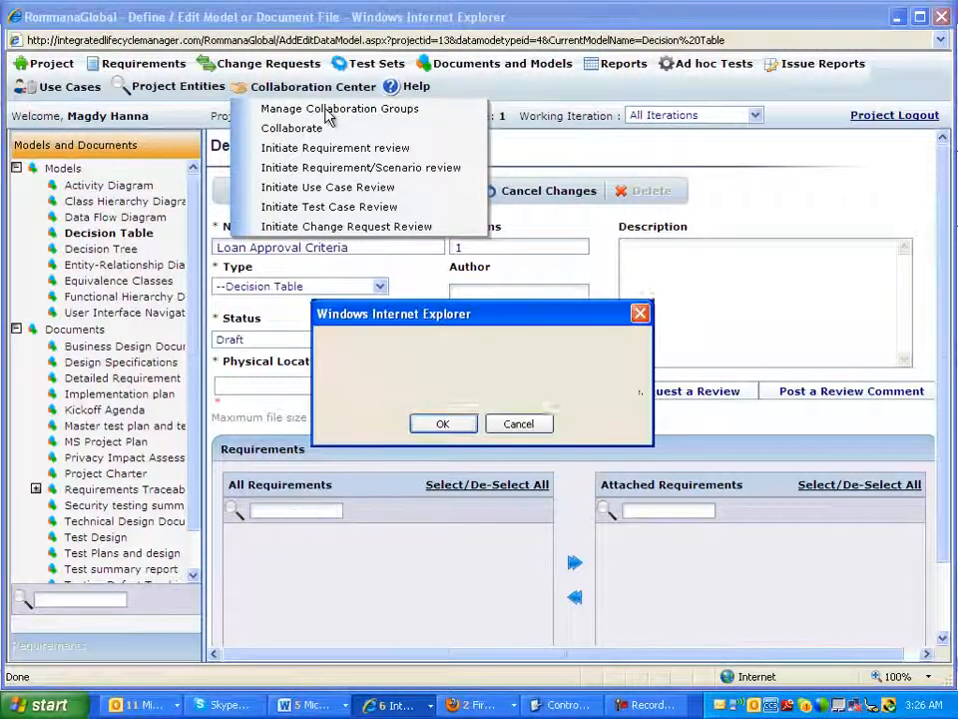
pyautogui.click(518, 425)
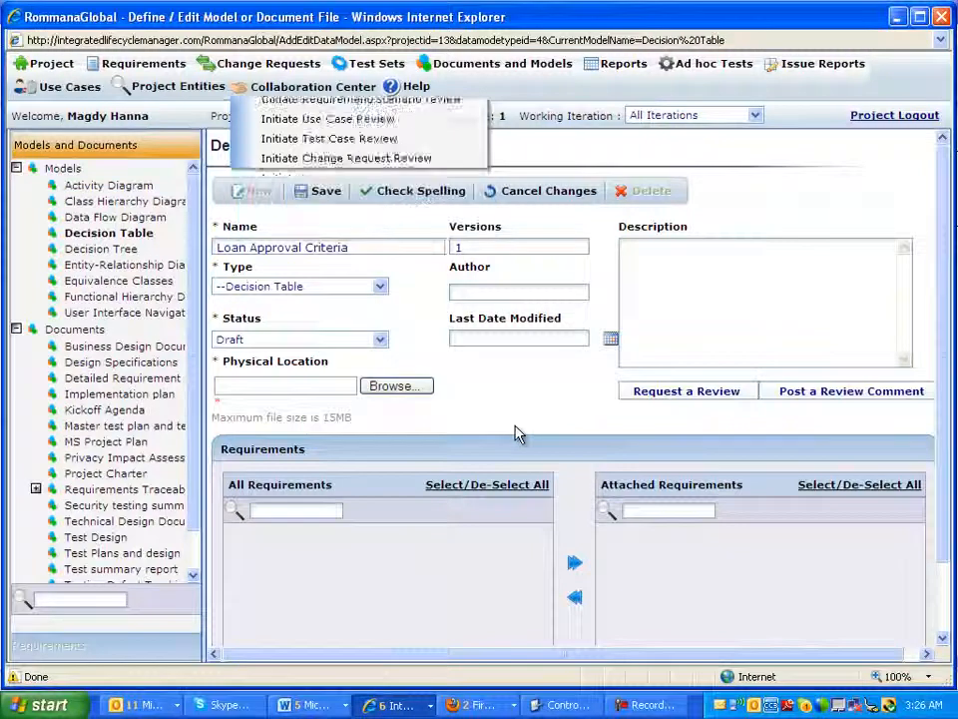
# Try to save the model, and choose a.bmp from the C: drive as its physical location.
pyautogui.click(324, 193)
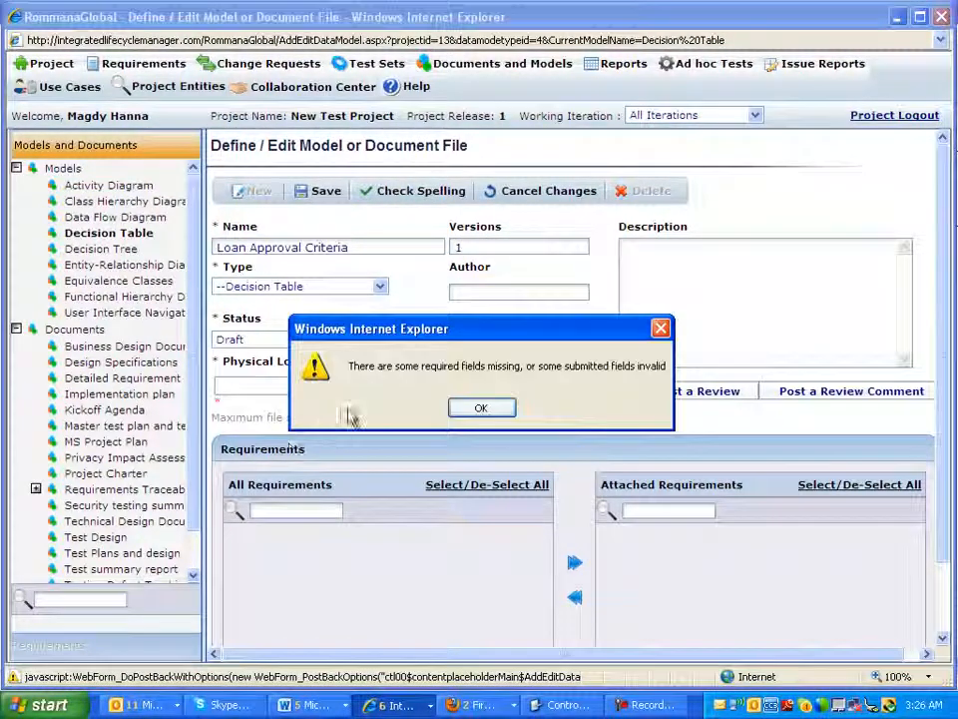
pyautogui.click(474, 412)
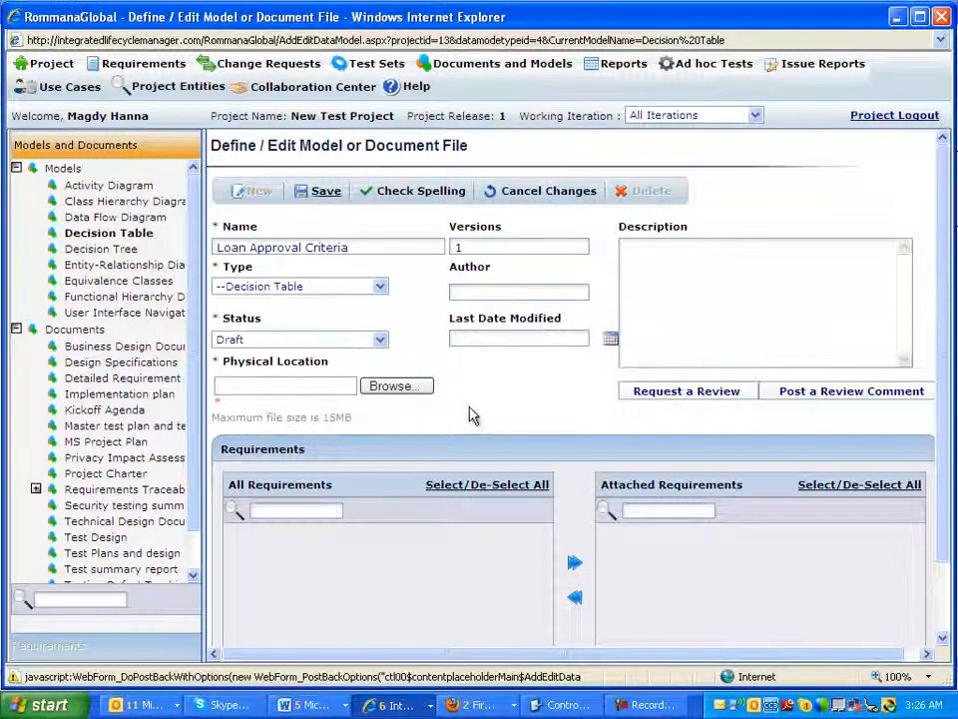
pyautogui.click(401, 386)
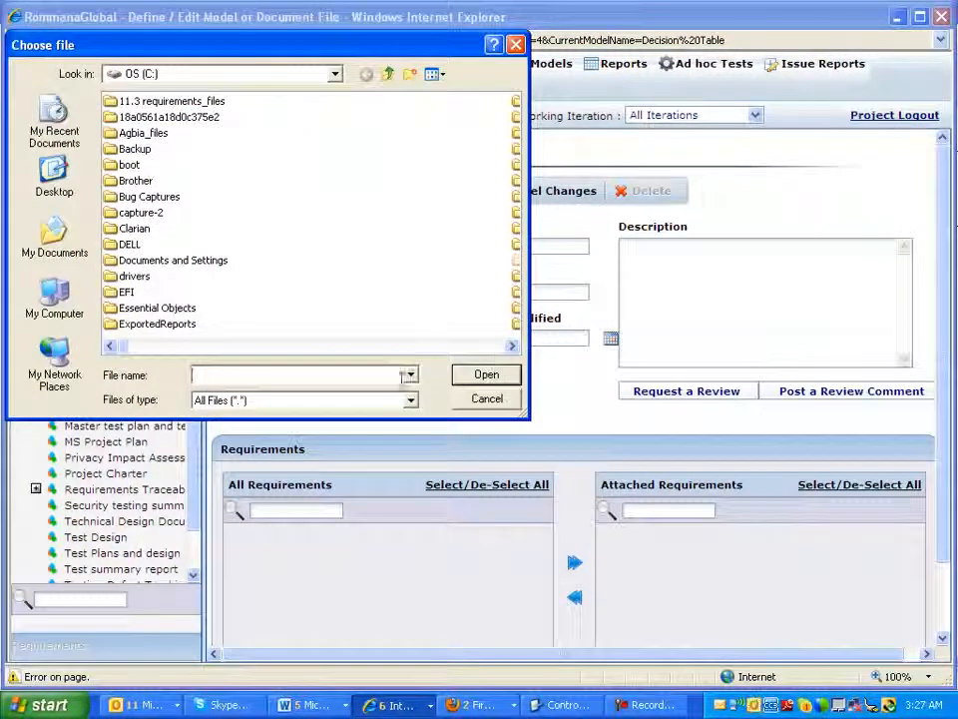
pyautogui.click(510, 346)
pyautogui.moveTo(509, 353); pyautogui.dragTo(509, 353)
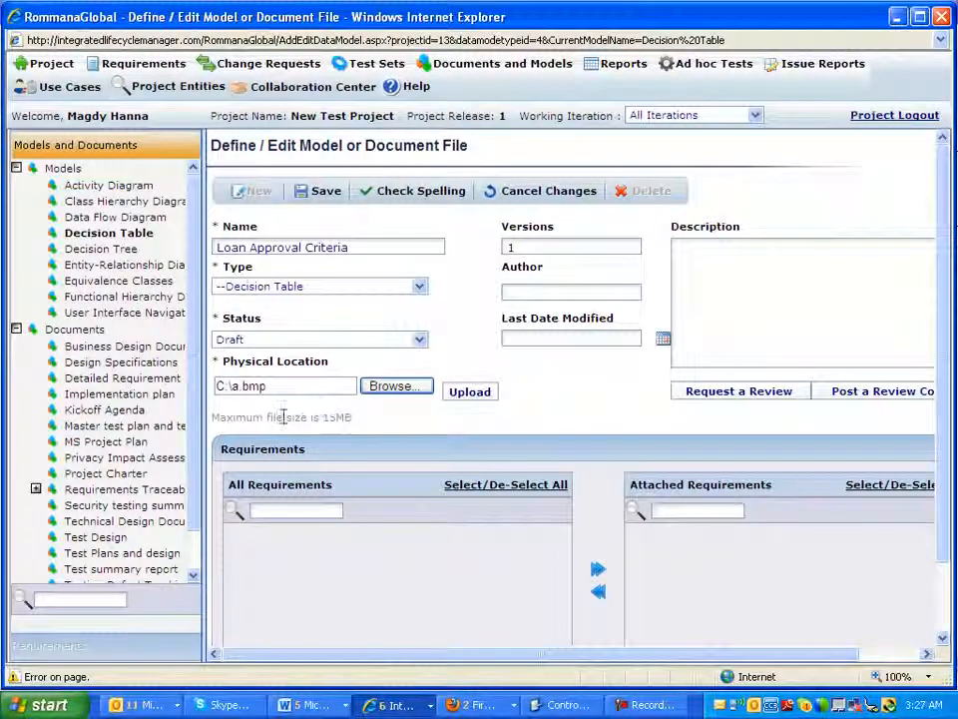
# Replace the chosen file with Rommana Invoice Number 1101.pdf, found by sorting the C: drive's detailed listing by type, and upload it.
pyautogui.click(377, 388)
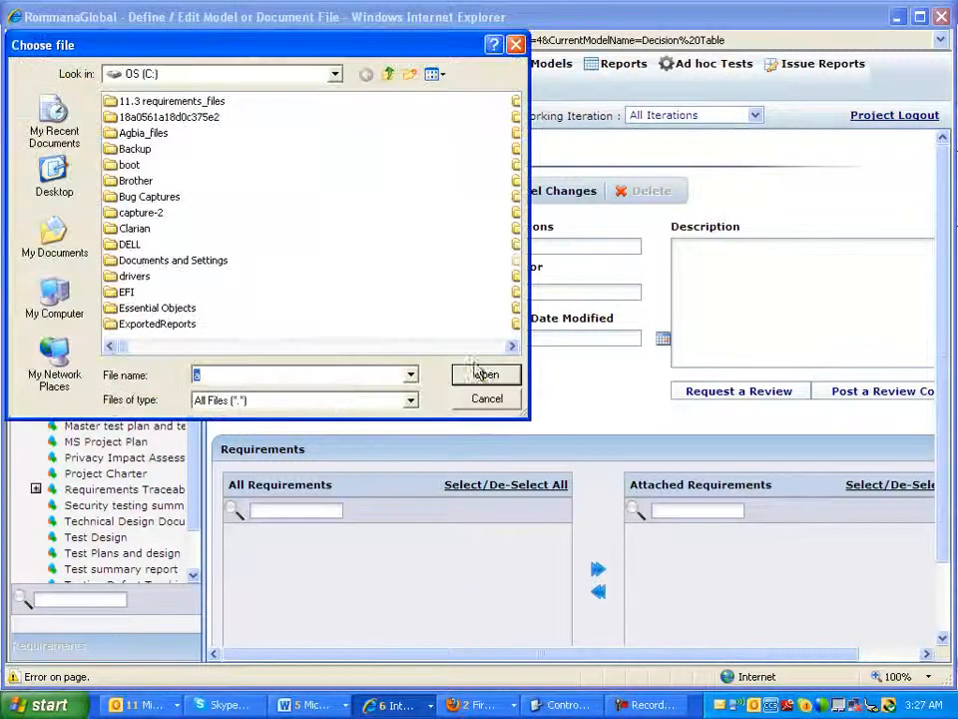
pyautogui.click(512, 346)
pyautogui.moveTo(512, 346); pyautogui.dragTo(511, 346)
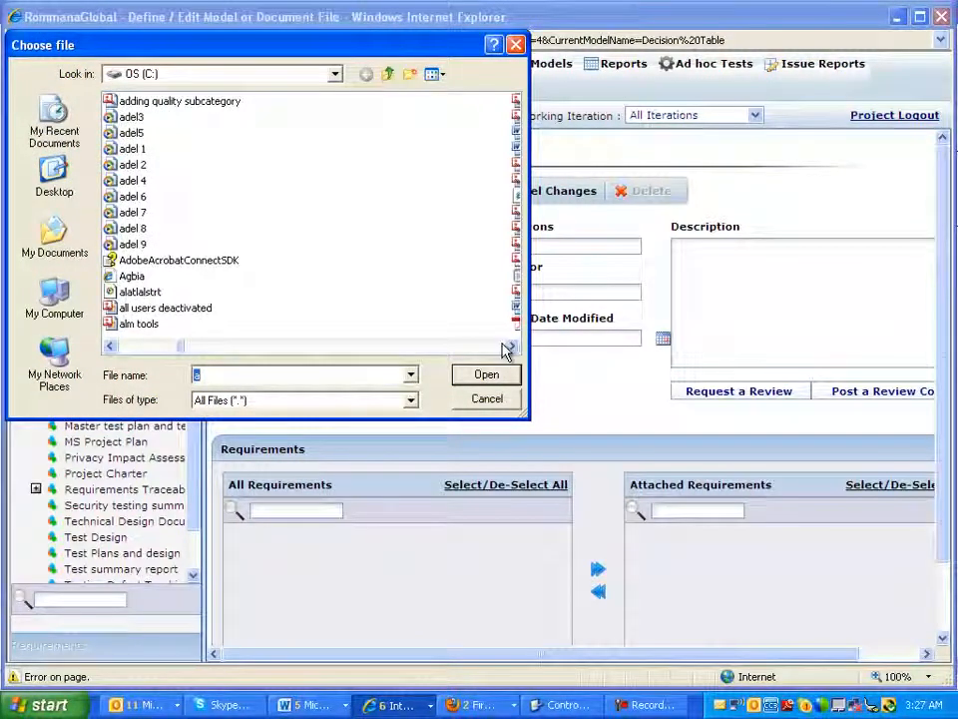
pyautogui.click(440, 75)
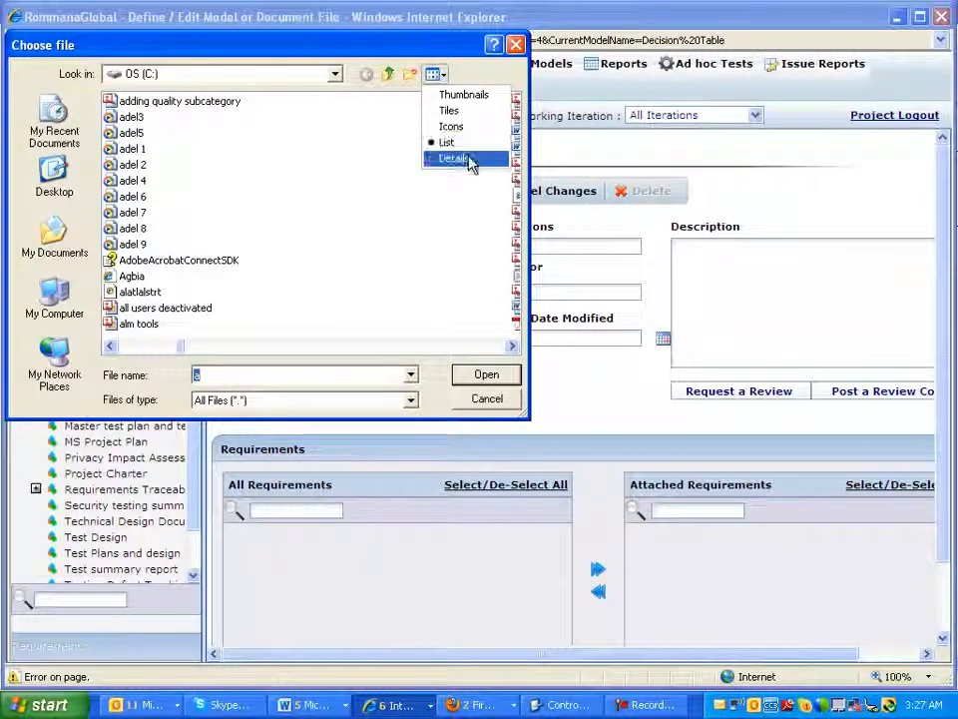
pyautogui.click(469, 162)
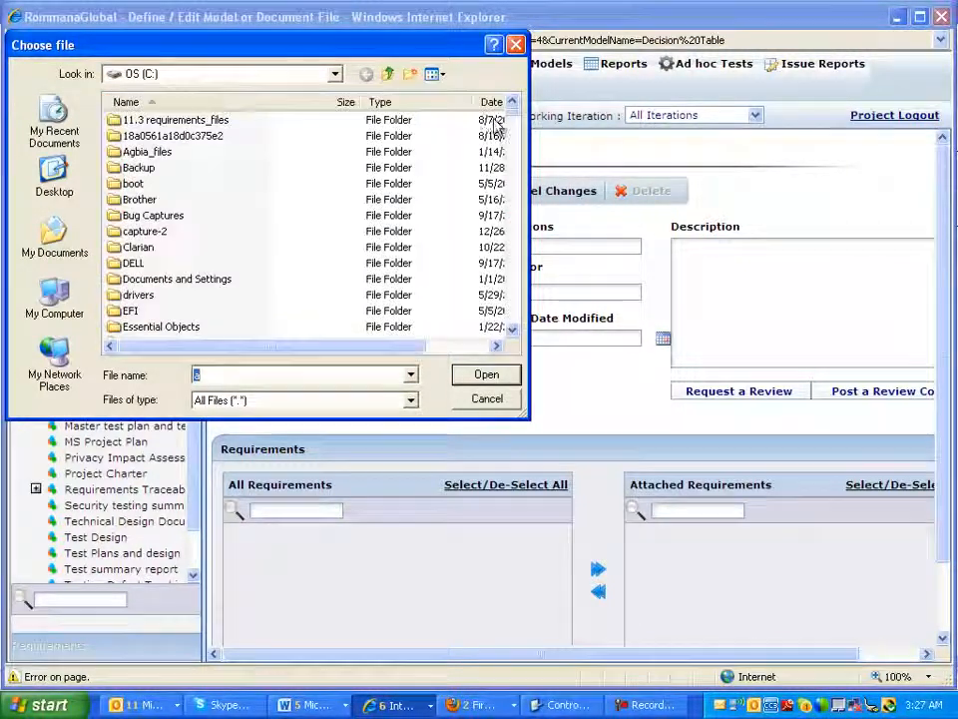
pyautogui.click(404, 102)
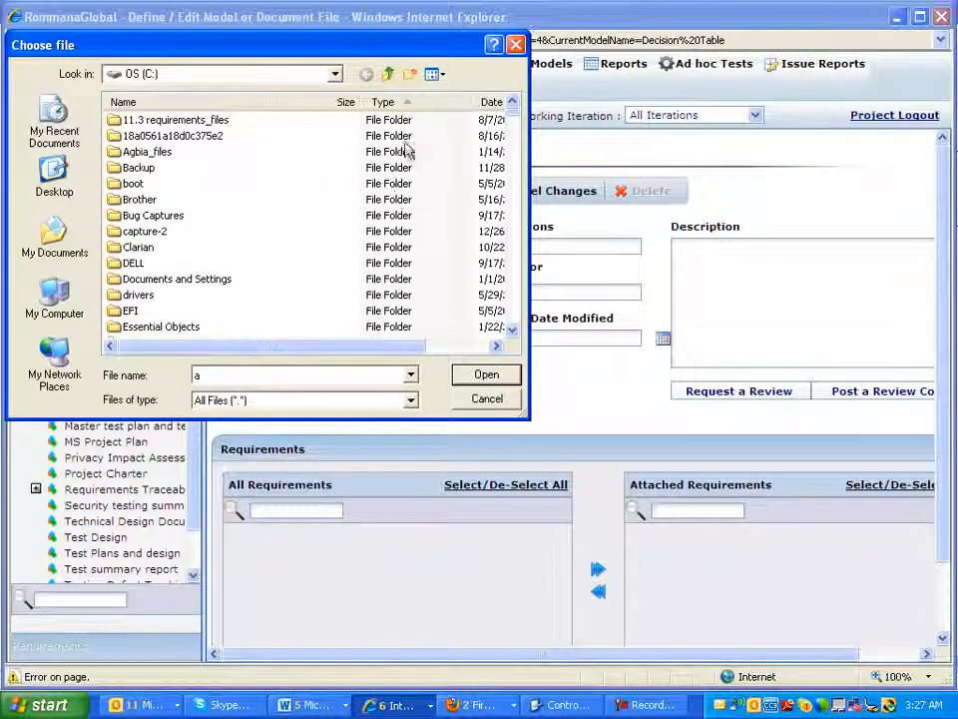
pyautogui.scroll(-15, 338, 192)
pyautogui.scroll(10, 337, 189)
pyautogui.scroll(5, 335, 178)
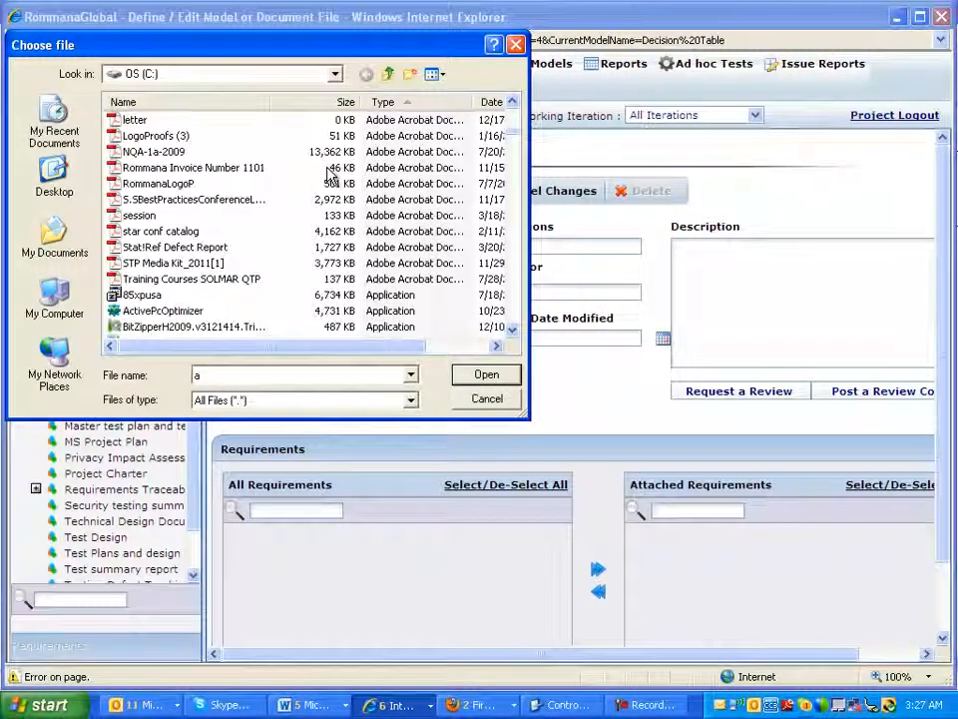
pyautogui.doubleClick(145, 168)
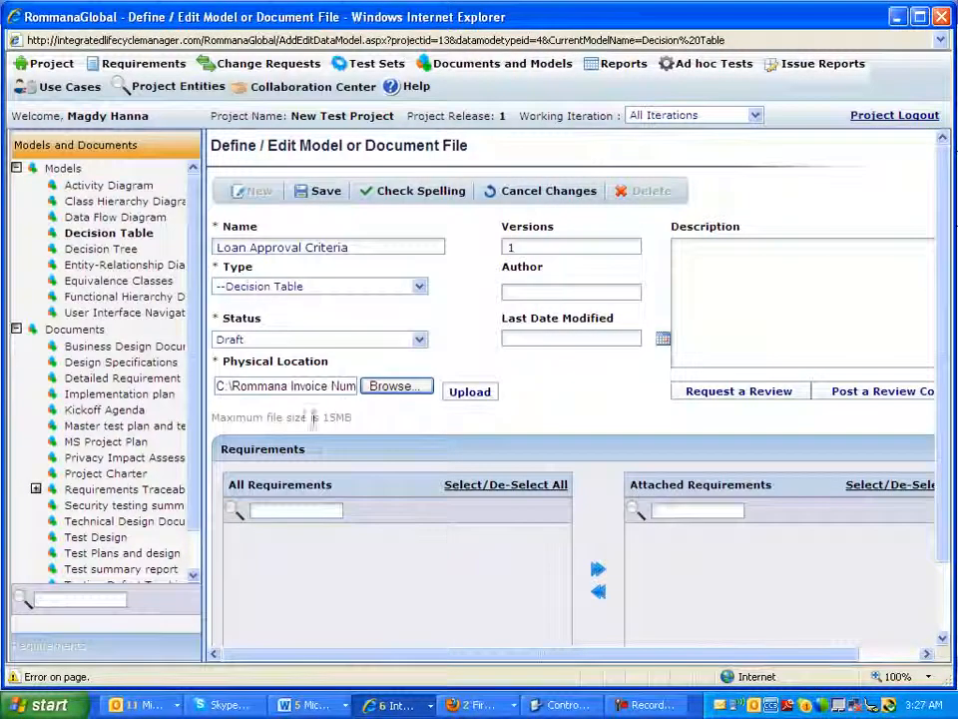
pyautogui.click(464, 394)
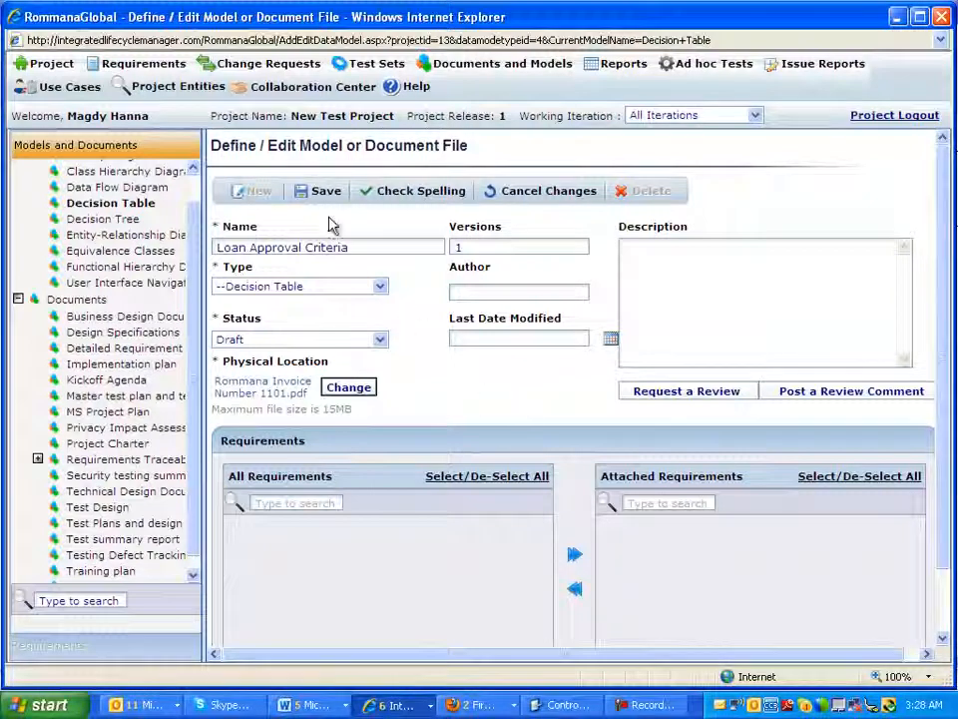
# Try to save the Loan Approval Criteria model without attaching any requirements.
pyautogui.click(316, 190)
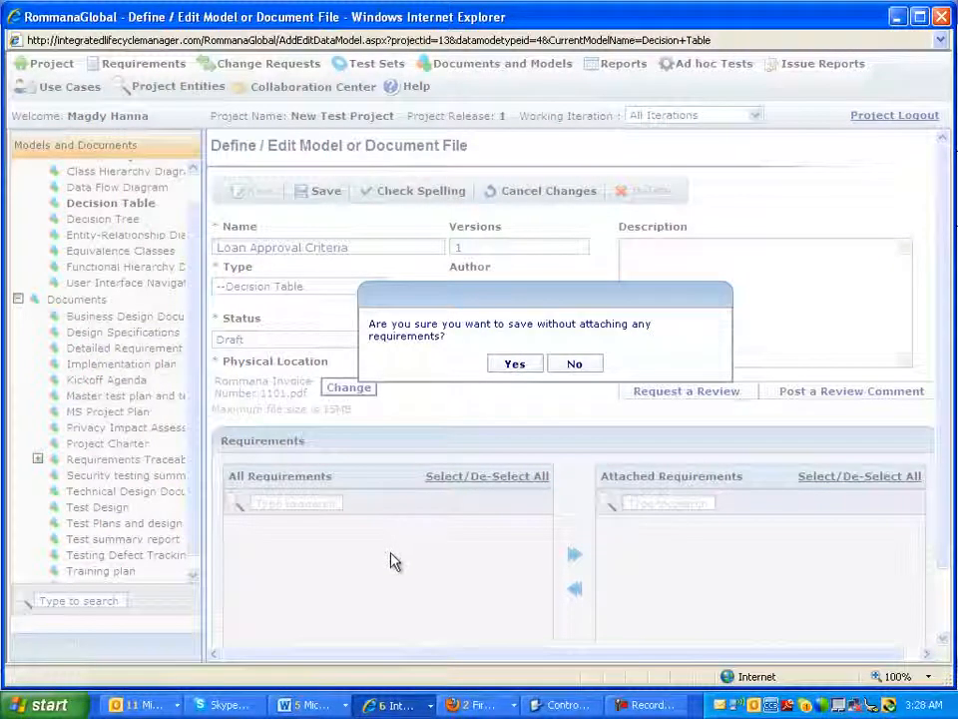
pyautogui.click(517, 364)
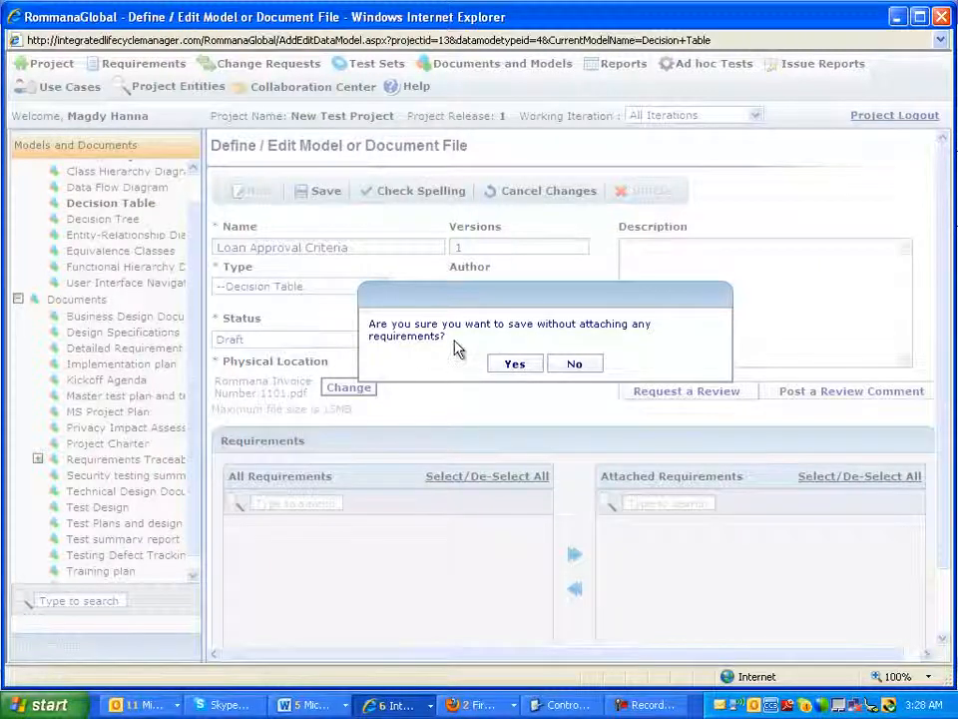
pyautogui.click(514, 365)
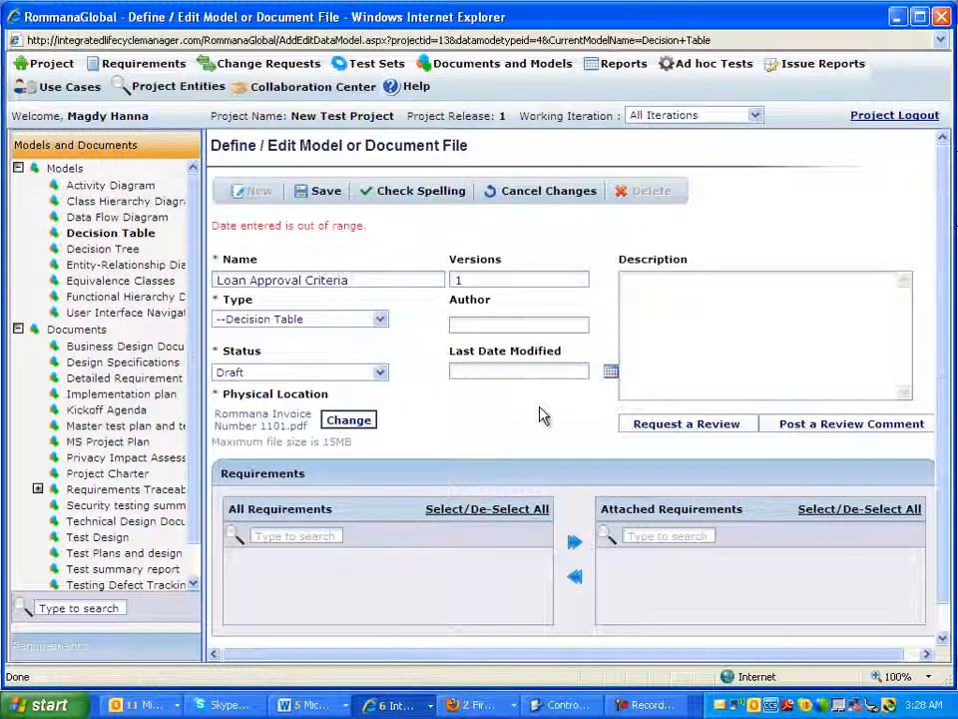
# Set the model's Last Date Modified to 12/20/2011 and save it without attached requirements.
pyautogui.click(610, 373)
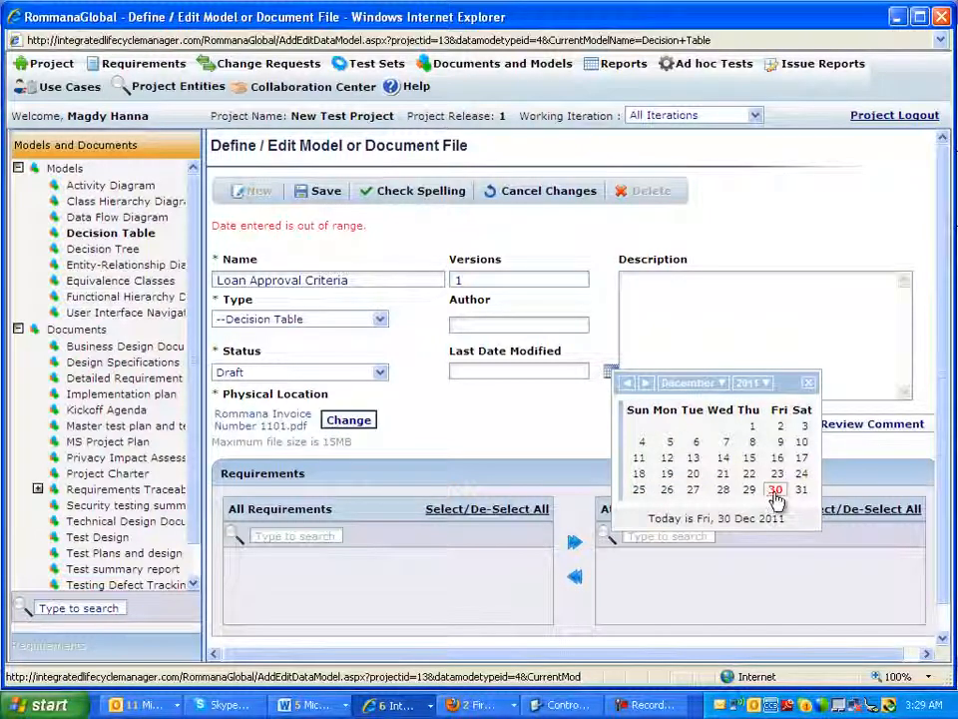
pyautogui.click(693, 474)
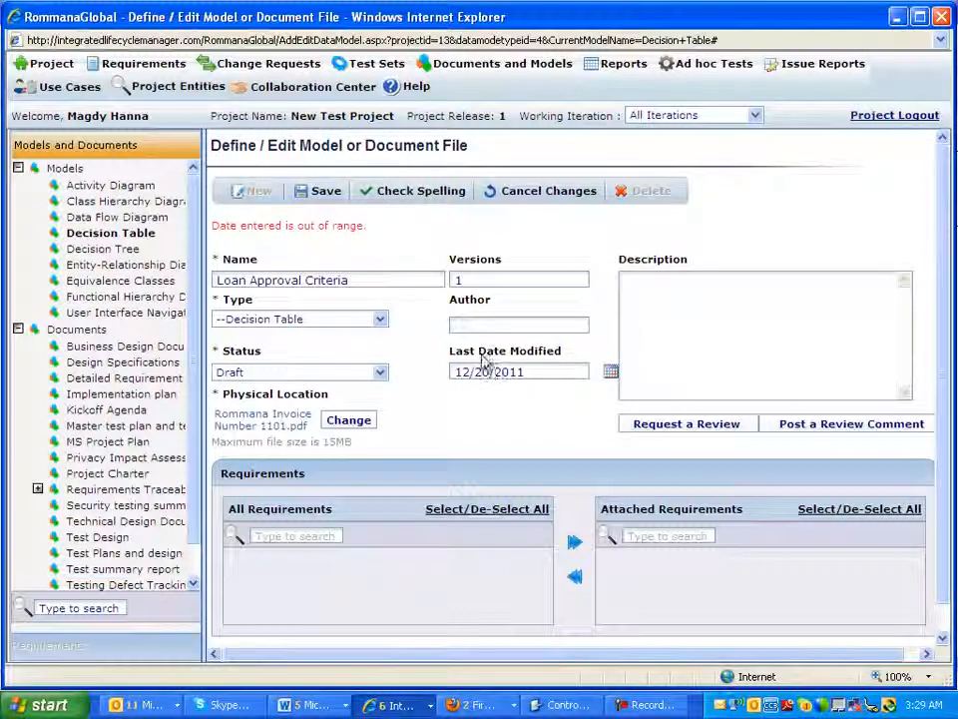
pyautogui.click(329, 195)
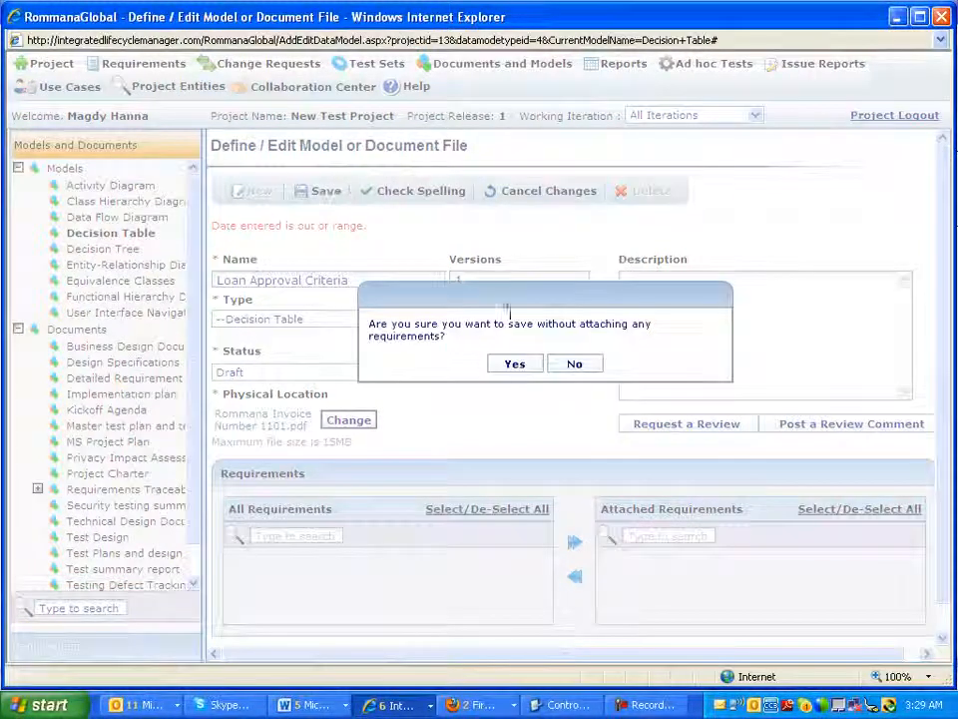
pyautogui.click(513, 365)
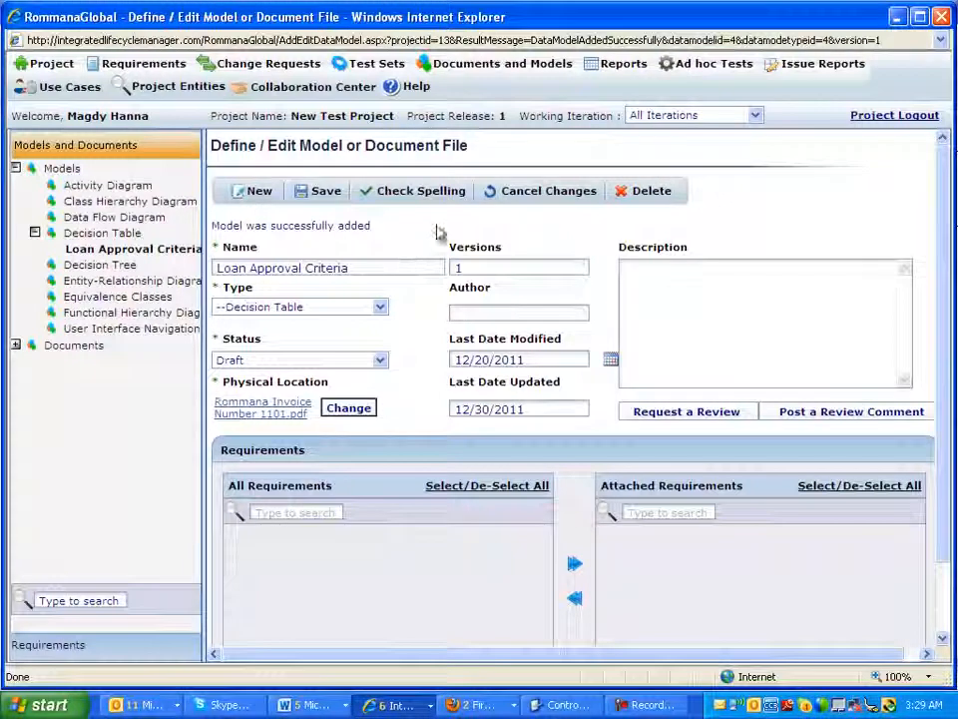
pyautogui.scroll(-2, 493, 394)
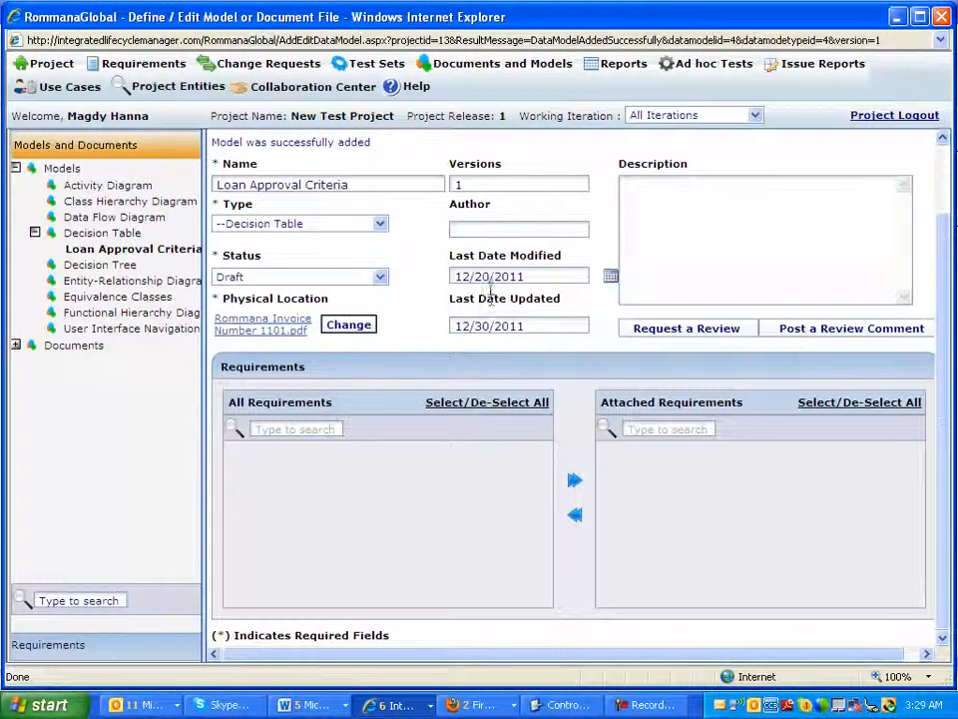
pyautogui.scroll(2, 490, 292)
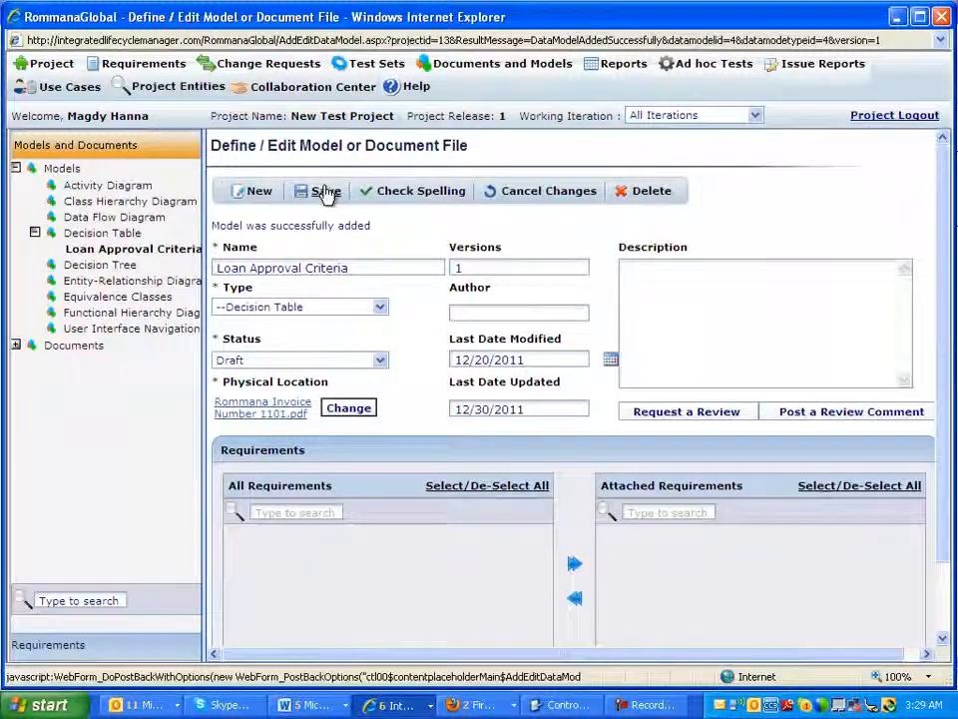
# Look at the project members' review assignments in Manage Collaboration Groups and cancel any changes.
pyautogui.click(292, 90)
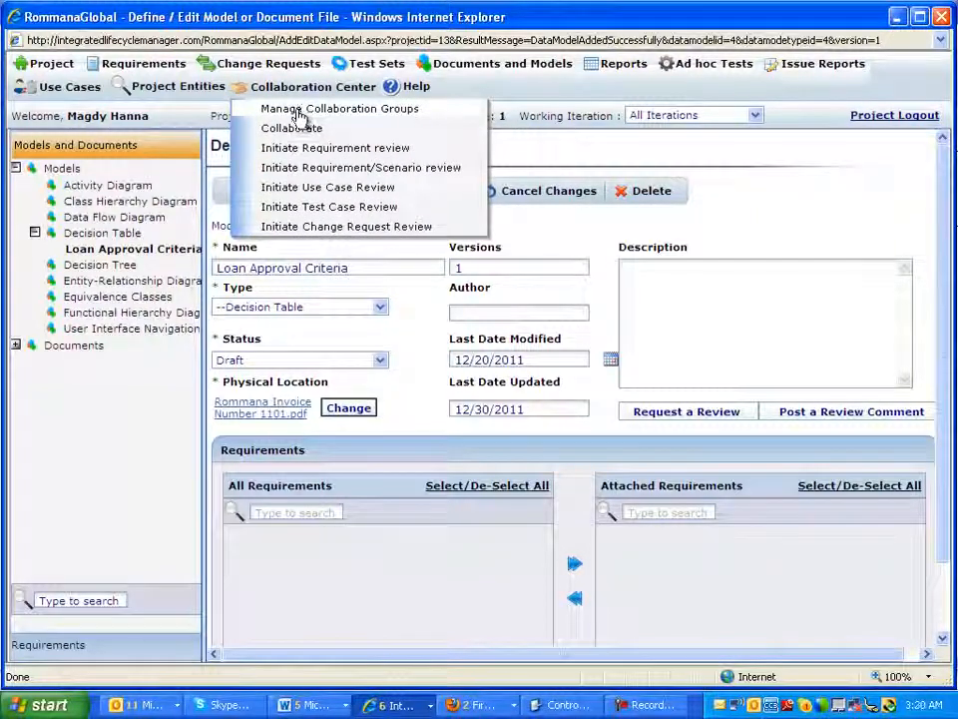
pyautogui.click(130, 200)
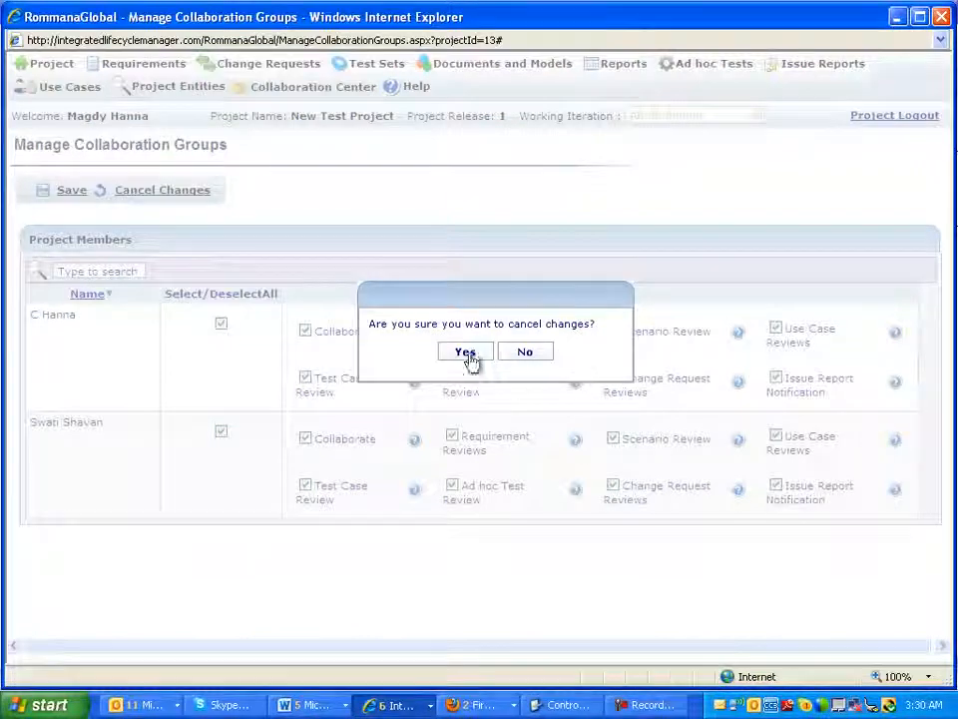
pyautogui.click(466, 353)
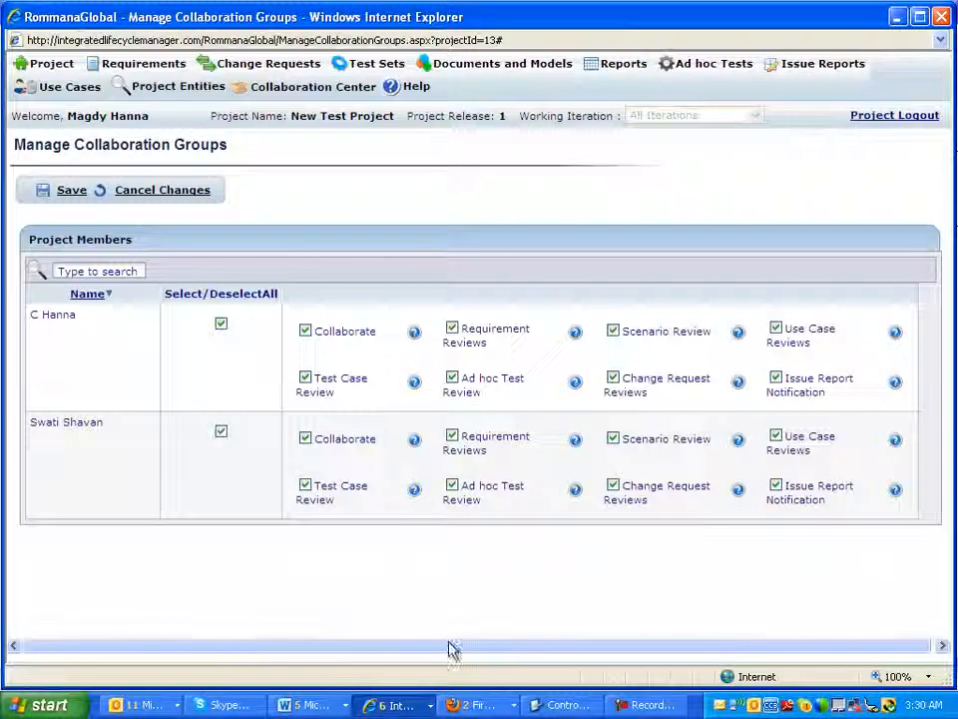
pyautogui.click(188, 190)
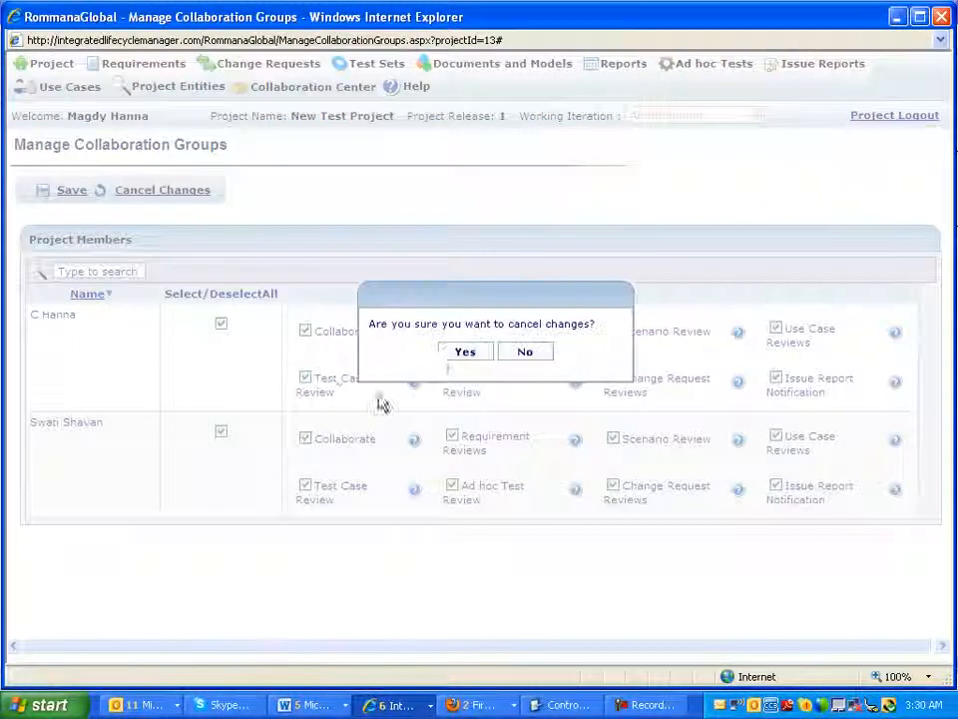
pyautogui.click(454, 356)
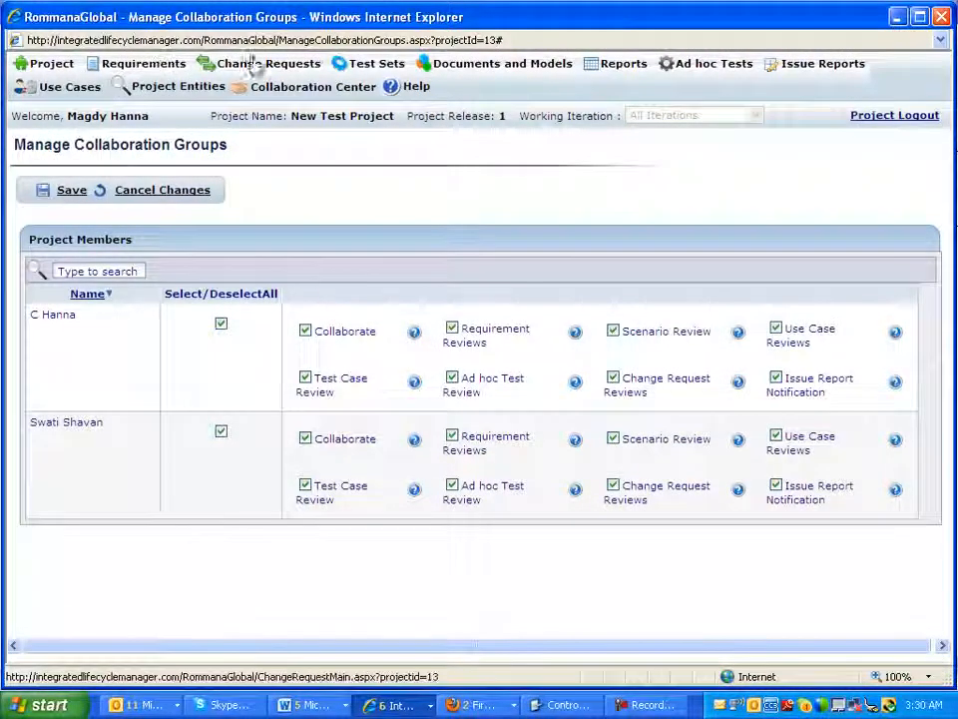
# Return to the project's documents and models, expand the Models and Documents branches, and widen the tree to fit their names.
pyautogui.click(486, 68)
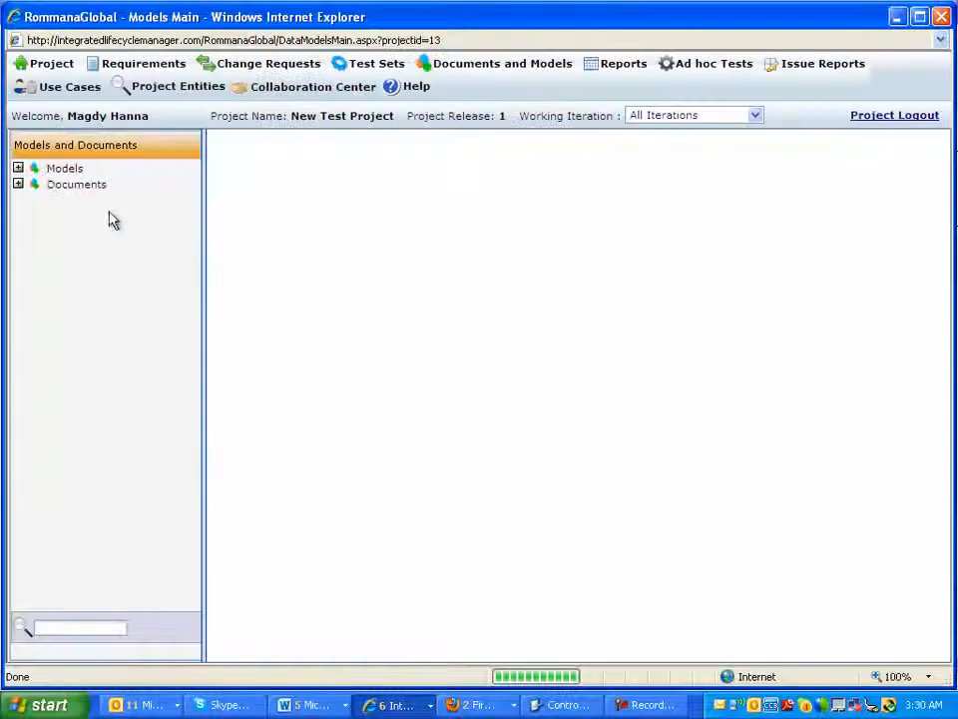
pyautogui.click(18, 167)
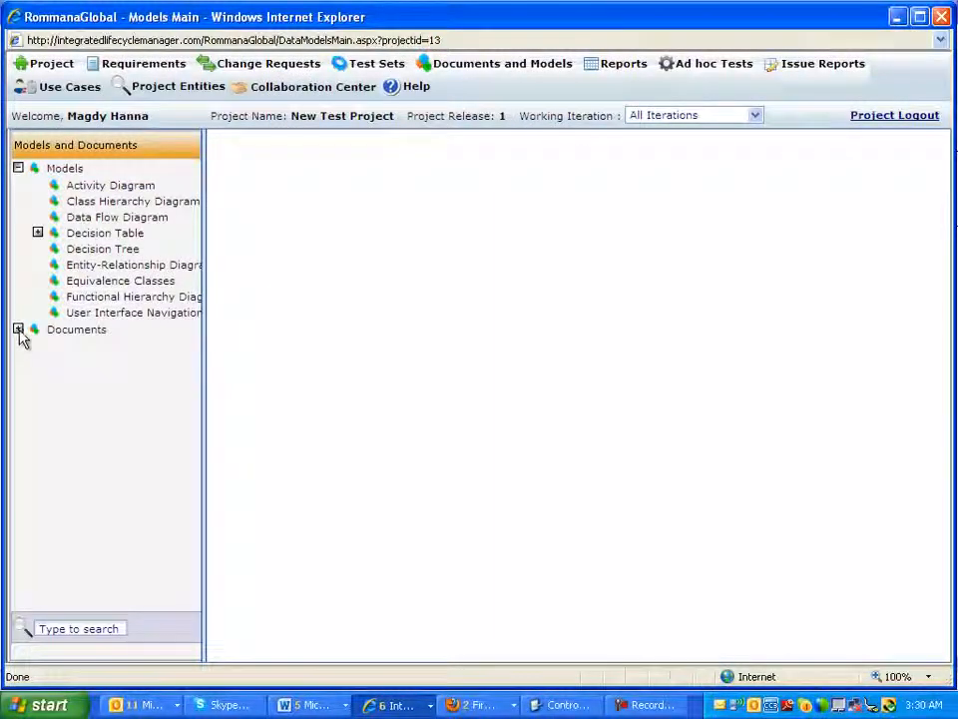
pyautogui.click(18, 330)
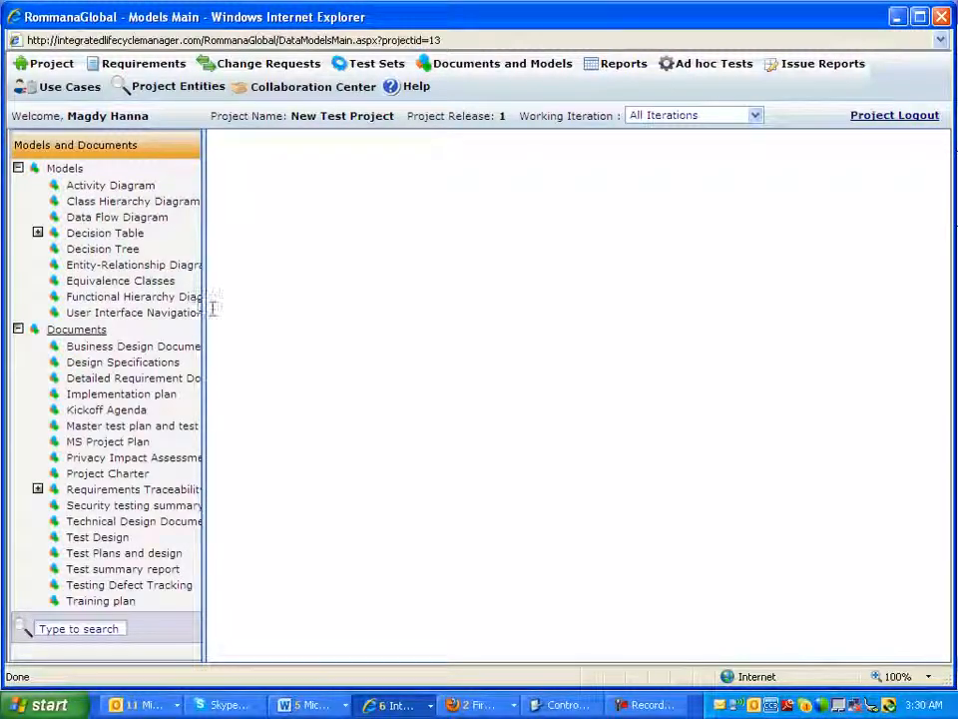
pyautogui.moveTo(206, 355); pyautogui.dragTo(301, 365)
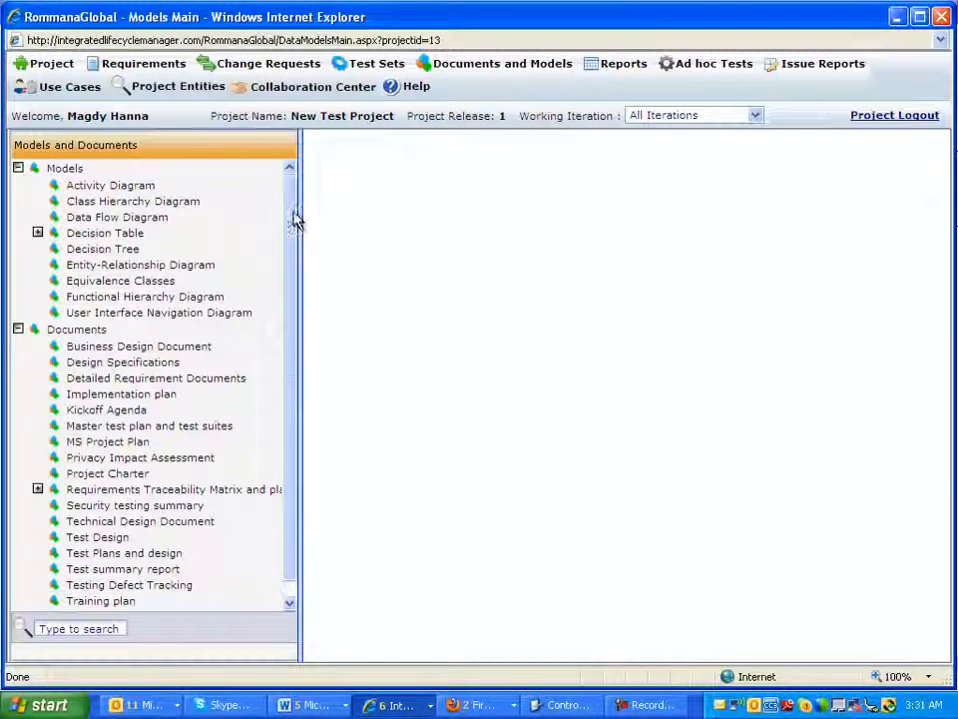
pyautogui.scroll(-1, 295, 325)
pyautogui.scroll(1, 299, 199)
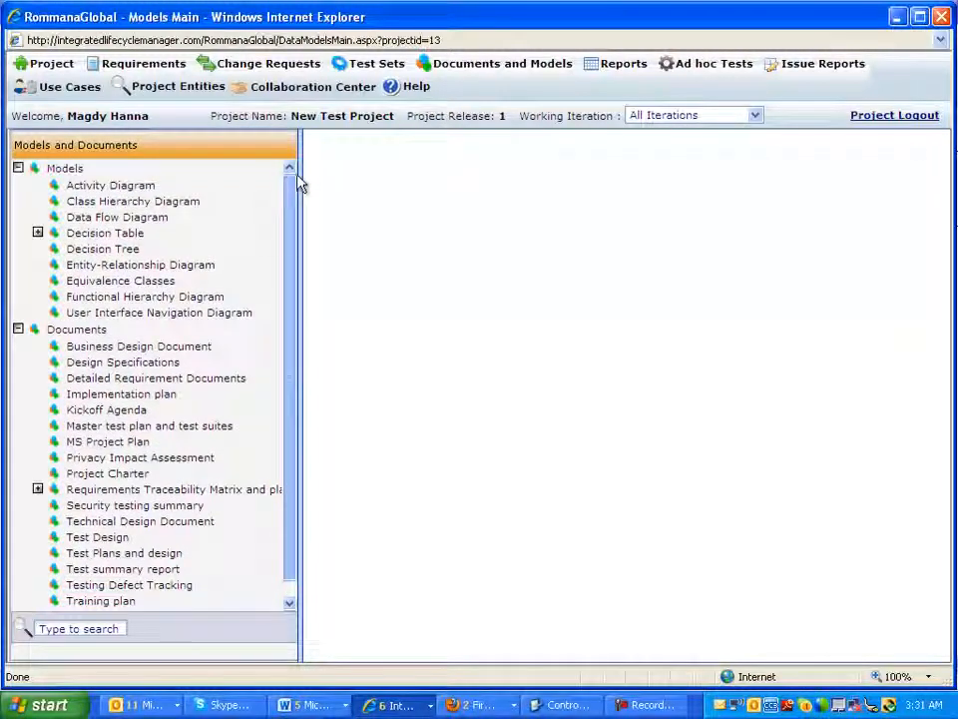